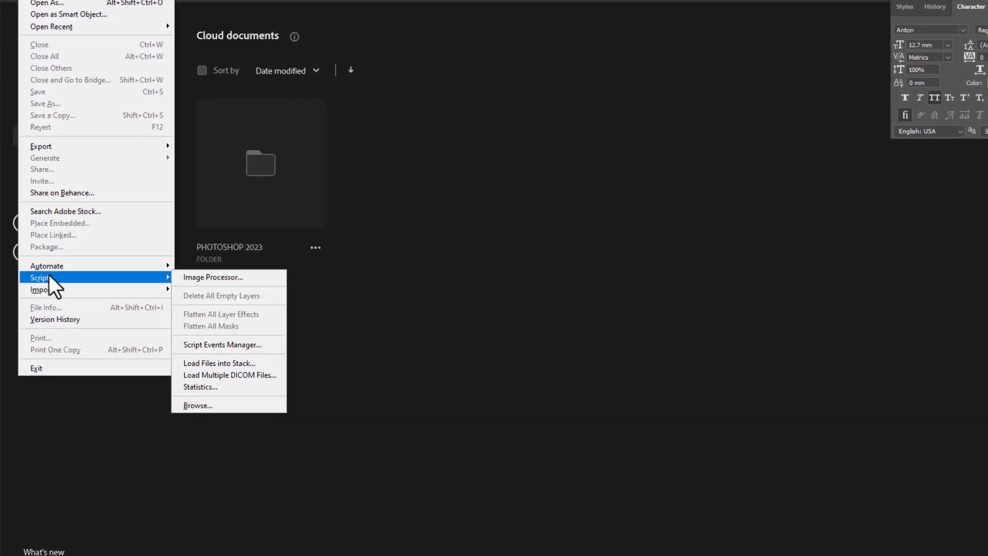
- Run the Isometrical-v1.0.0 Installer script from the Main File folder and confirm the success message
left_click(197, 405)
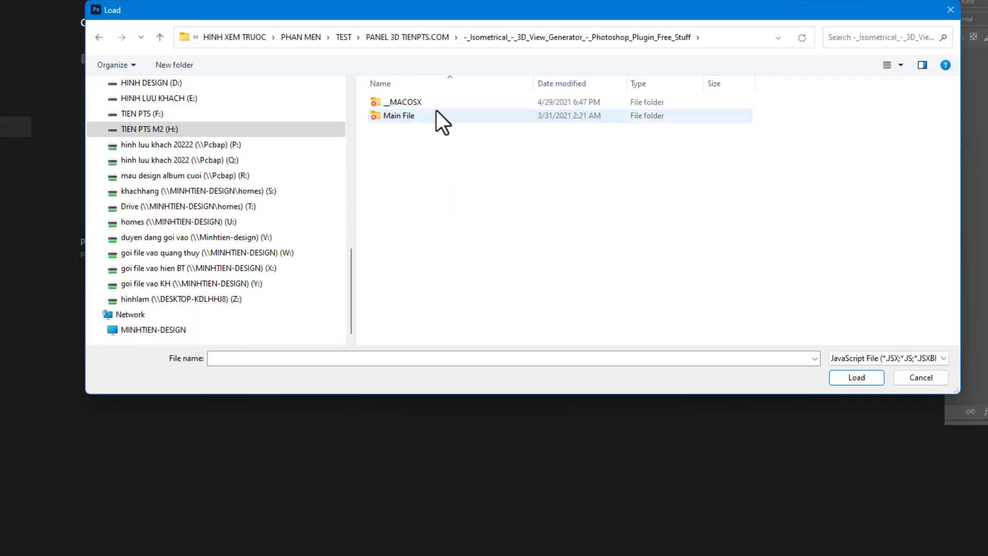
left_click(412, 117)
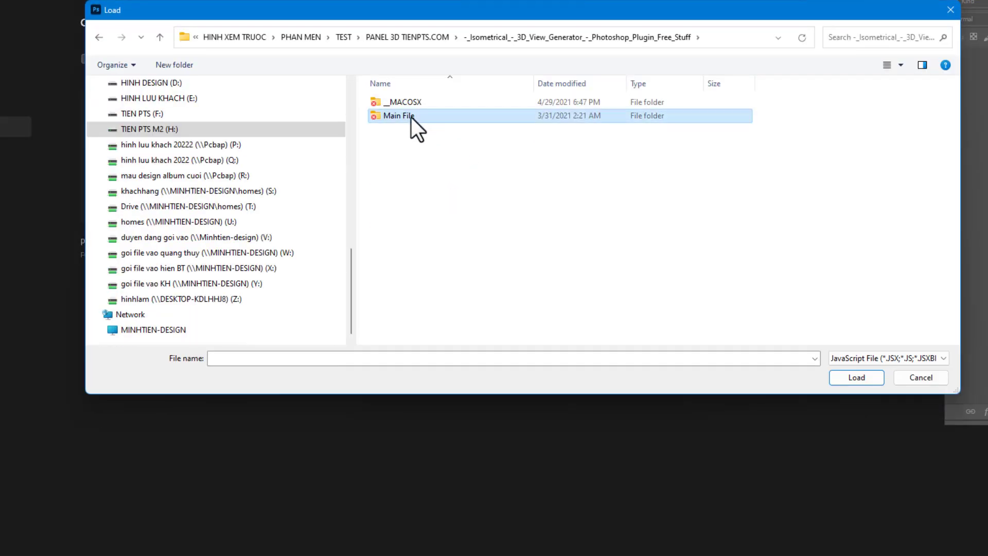
double_click(412, 118)
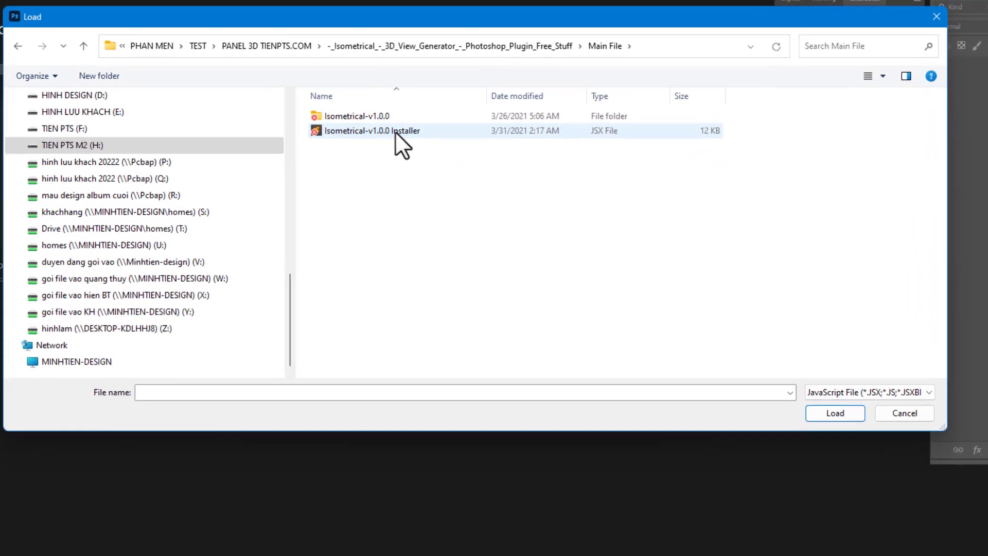
left_click(396, 132)
left_click(835, 413)
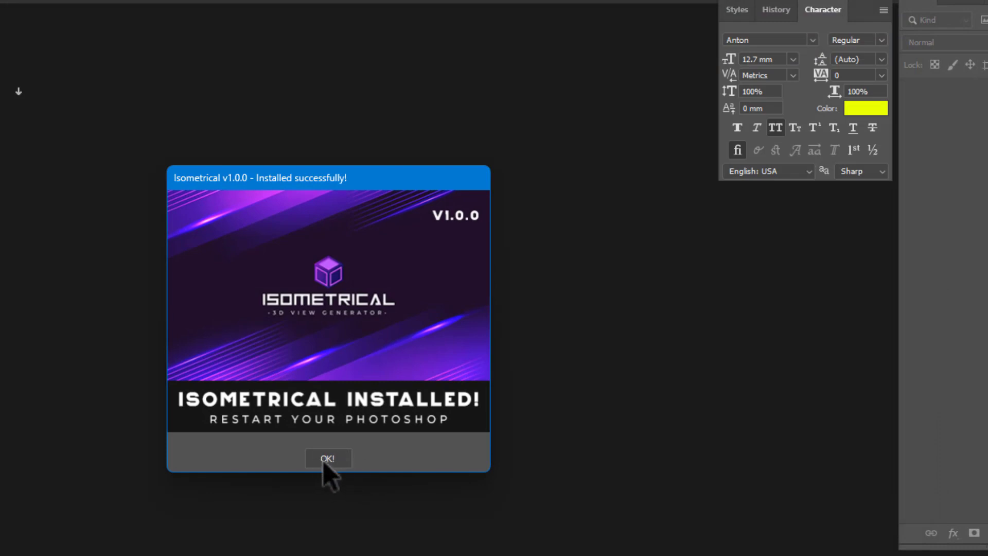
left_click(326, 457)
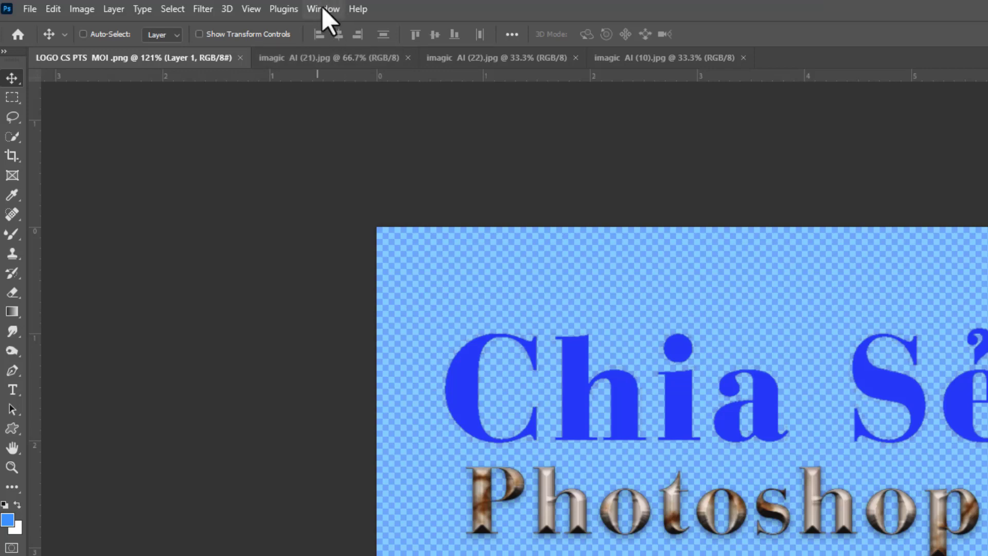
- Open the Isometrical extension panel and undock it as a floating panel over the workspace
left_click(322, 7)
mouse_move(355, 79)
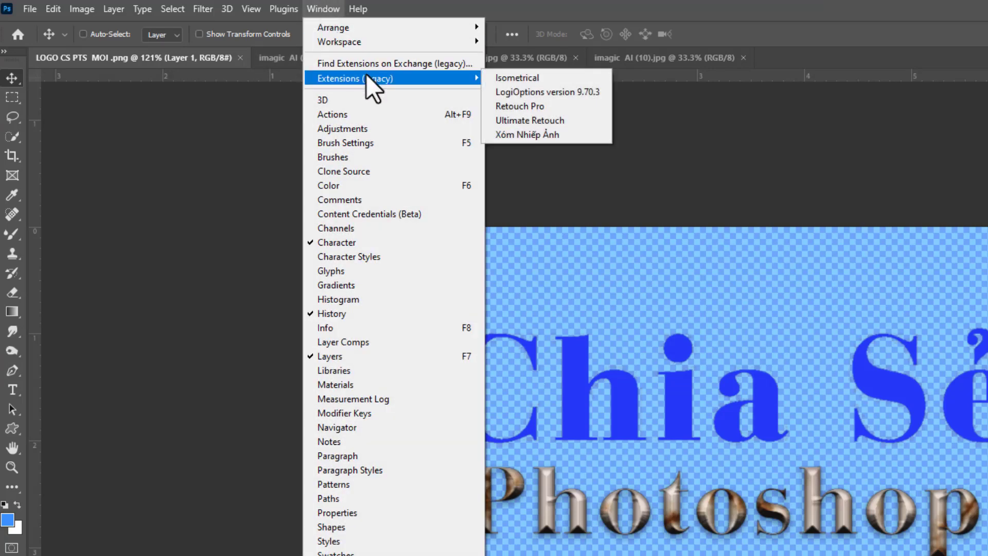
left_click(517, 78)
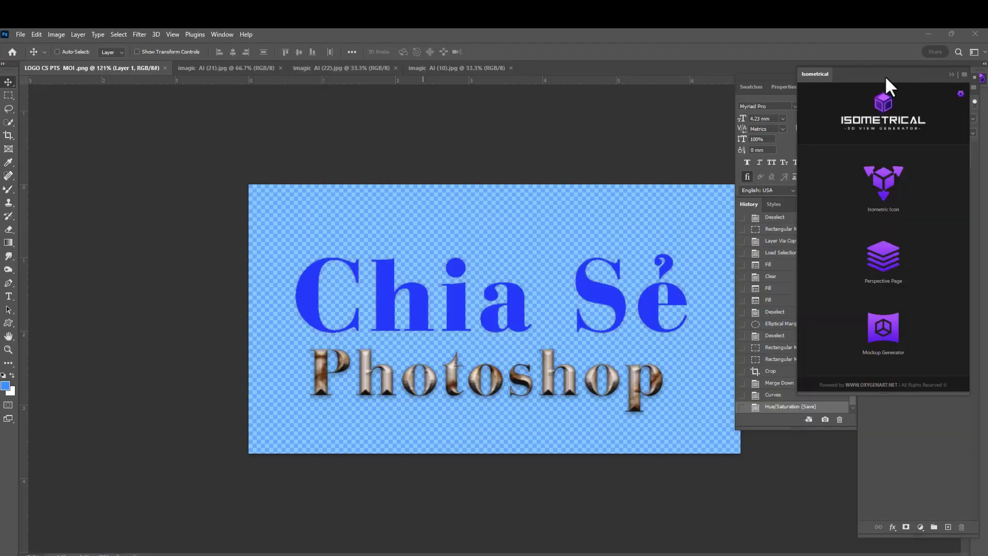
left_click_drag(886, 78, 126, 97)
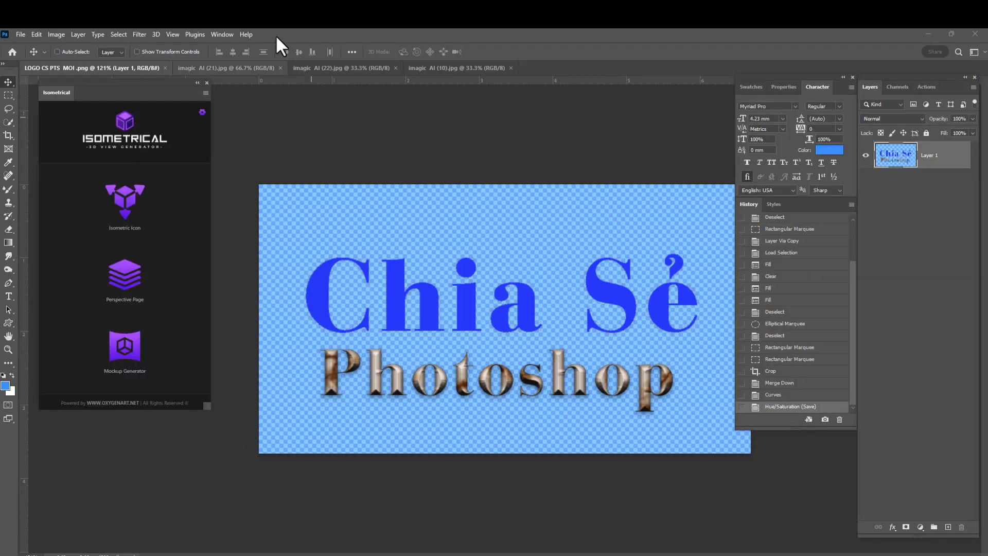
left_click(422, 68)
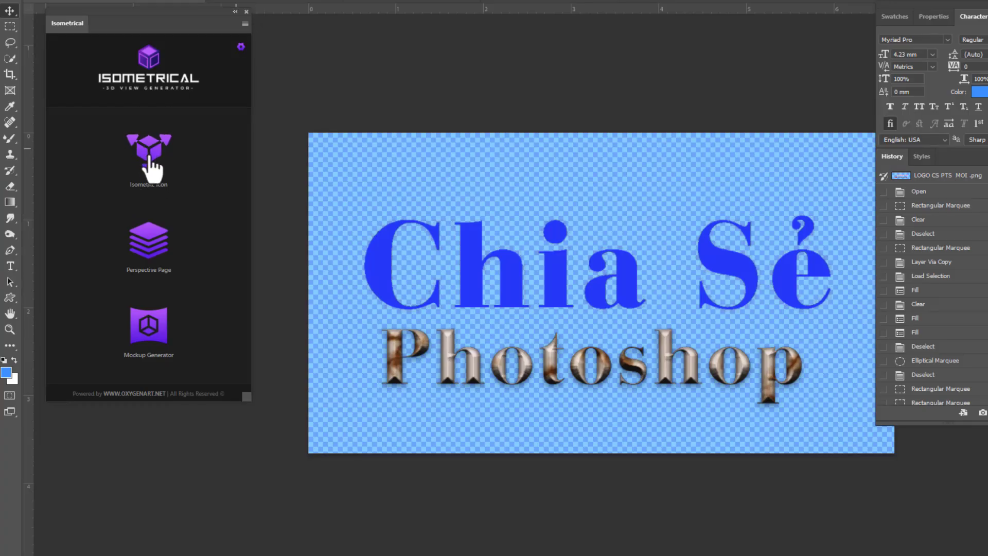
- Open Isometric Icon, preview and close its example icons, then zoom the canvas out slightly
left_click(146, 157)
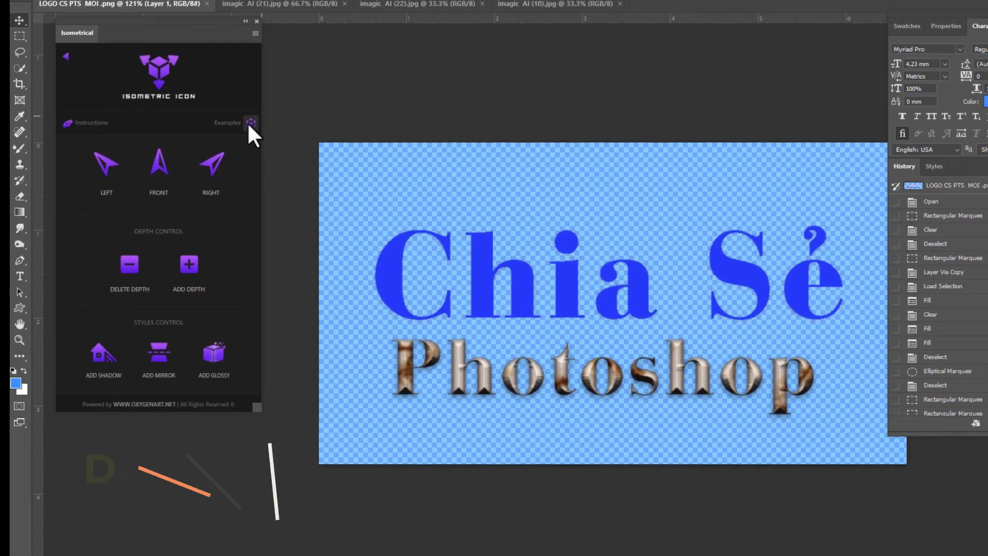
left_click(250, 123)
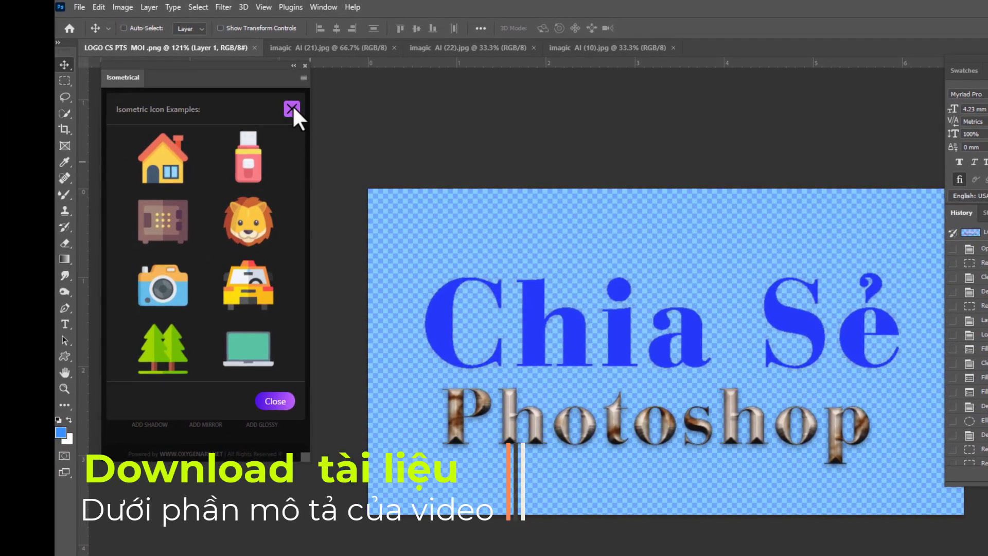
left_click(291, 107)
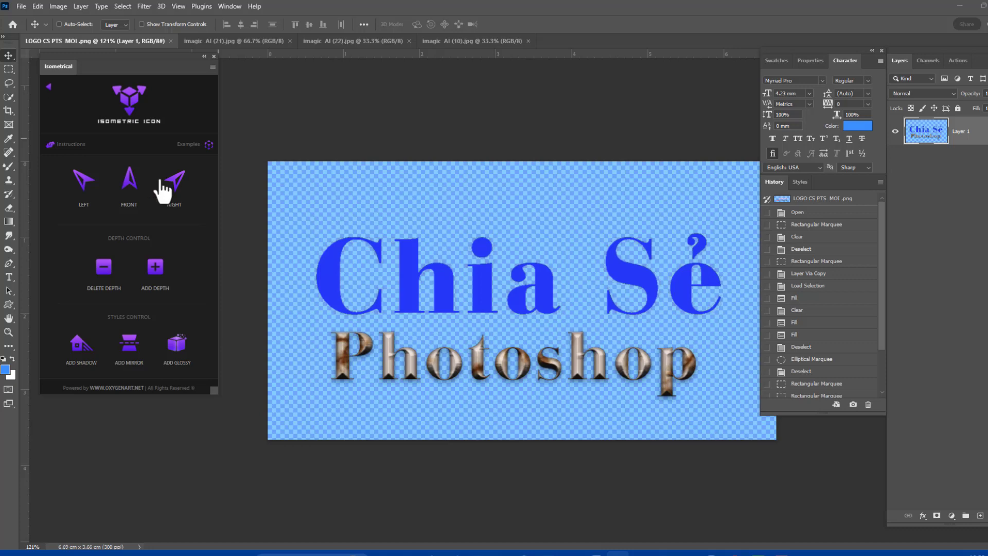
key("ctrl+minus")
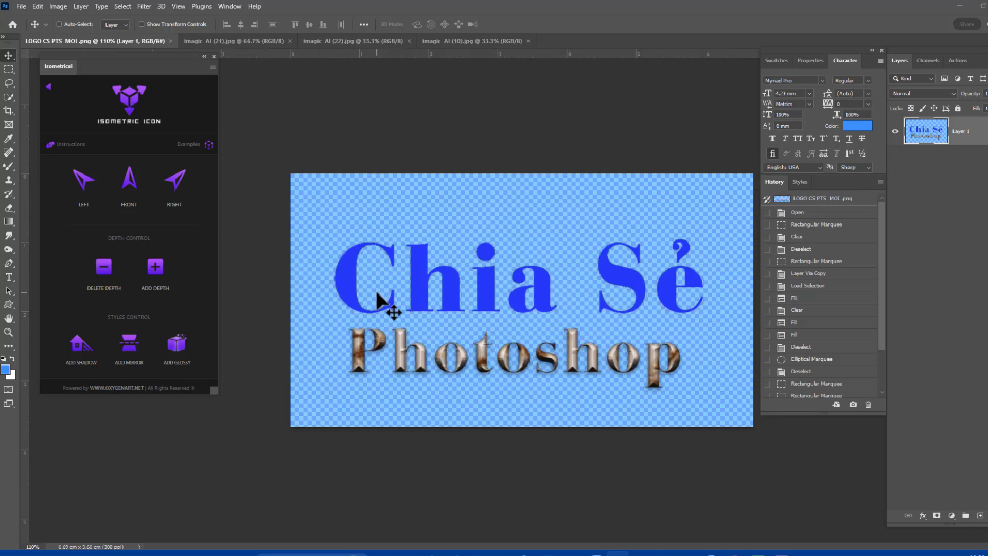
- Generate a FRONT-view isometric icon from the Chia Sẻ Photoshop logo
left_click(129, 183)
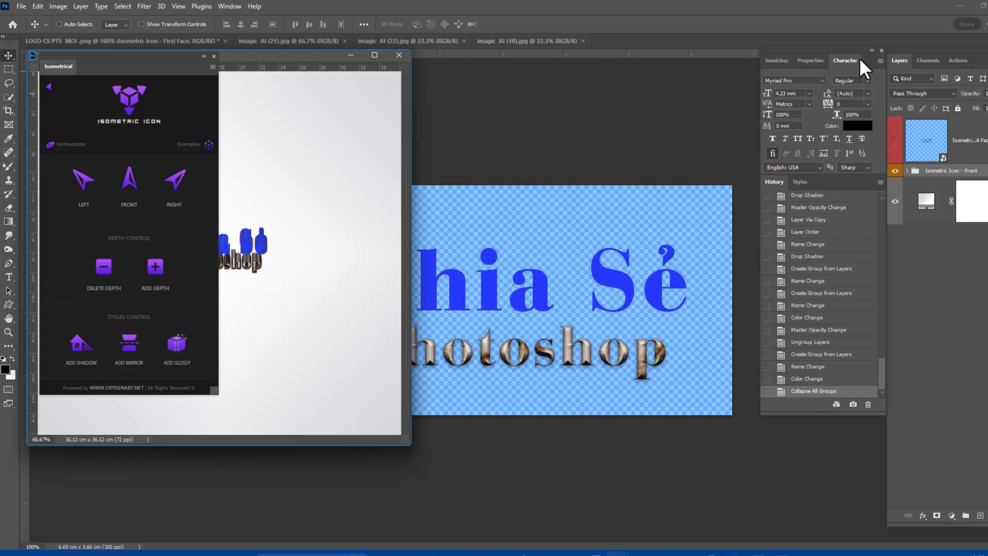
- Centre the Isometric Icon - Front document window and nudge the isometric logo higher
left_click(871, 52)
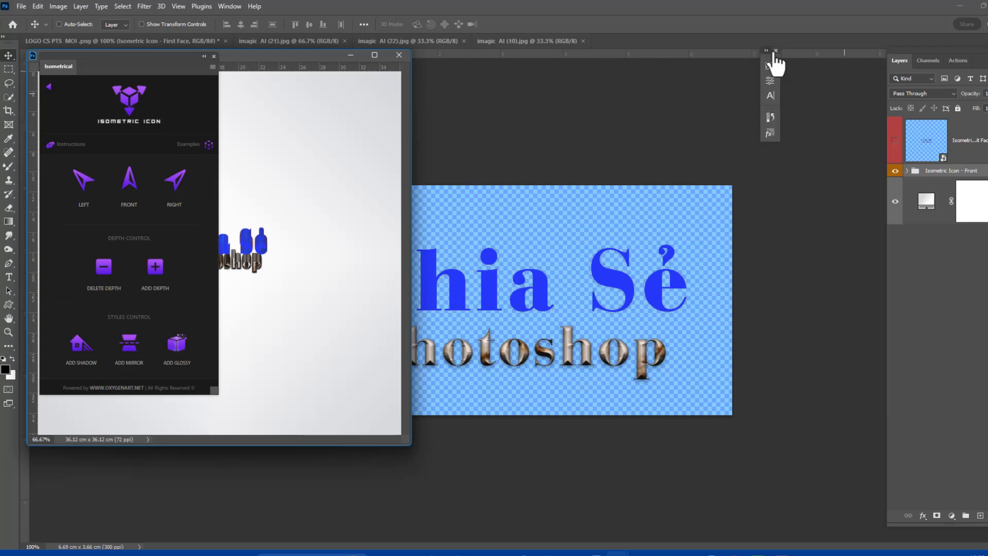
mouse_move(329, 55)
left_mouse_down()
mouse_move(462, 95)
mouse_move(614, 102)
left_mouse_up()
scroll(483, 296, "up", 3, "alt")
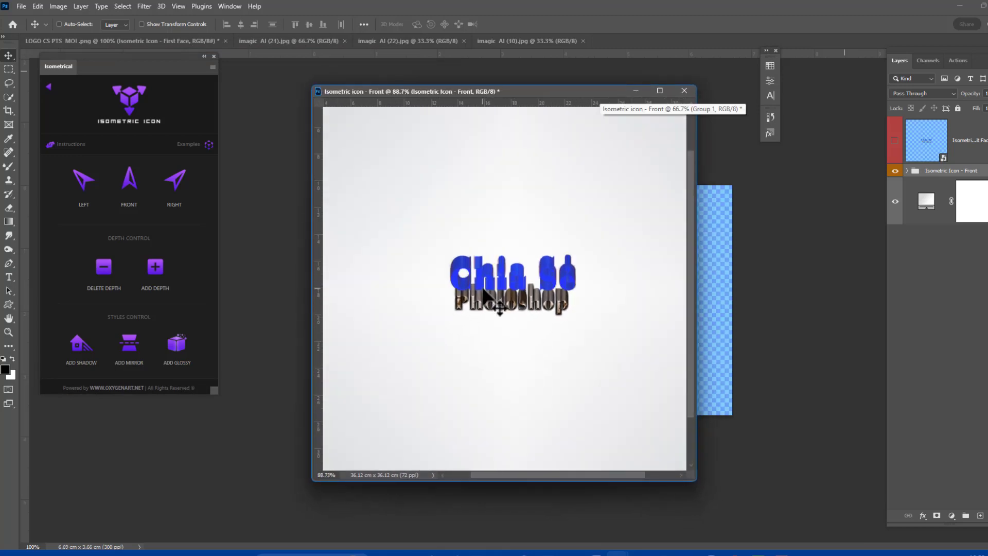
left_click_drag(484, 291, 504, 267)
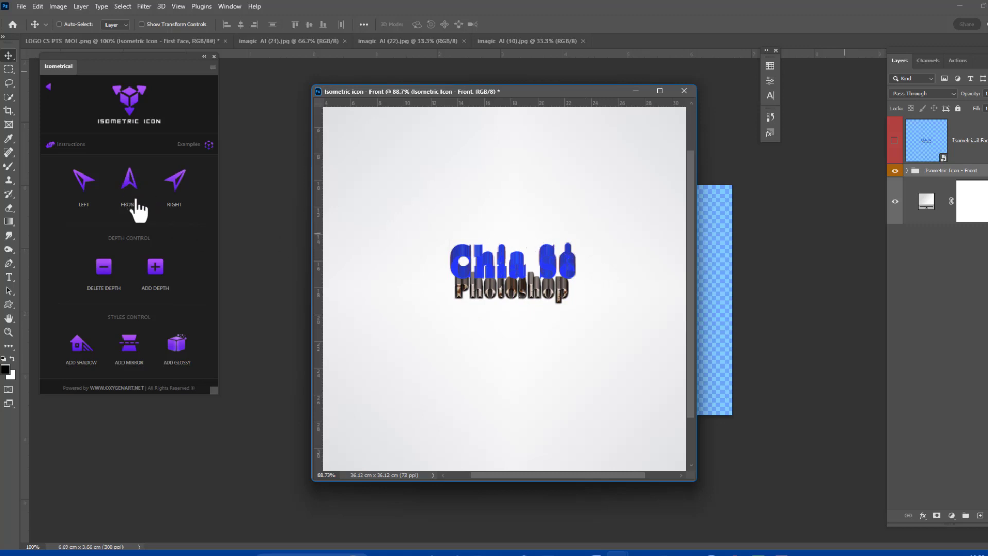
left_click_drag(521, 261, 522, 252)
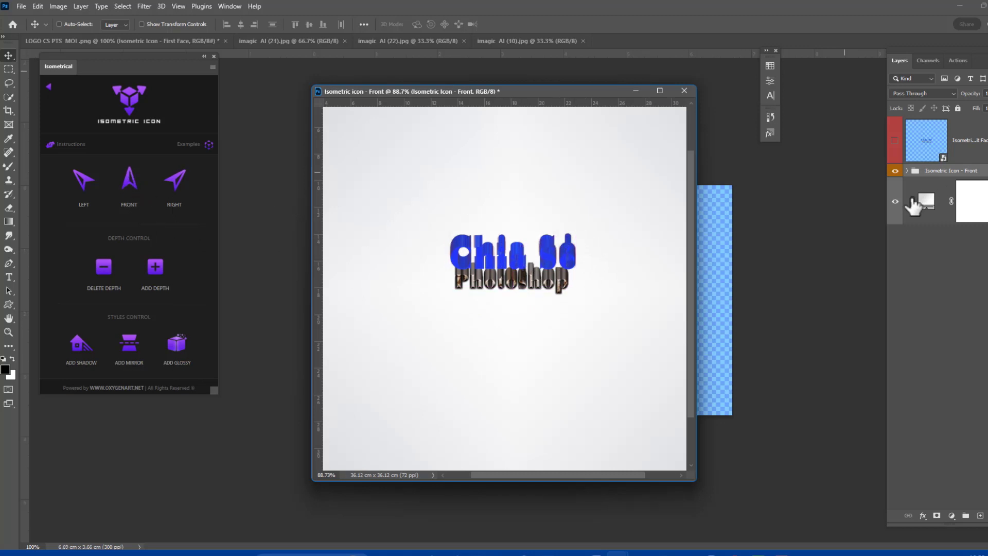
- Show the Shadow and Mirror layers and move the flat front face above the 3D logo
left_click(906, 171)
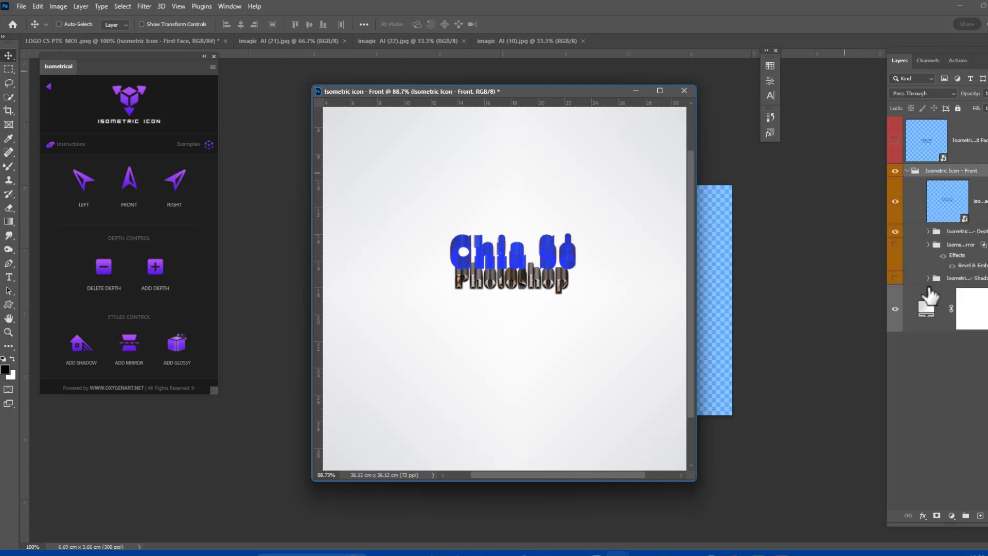
left_click(895, 309)
left_click(895, 278)
left_click(895, 278)
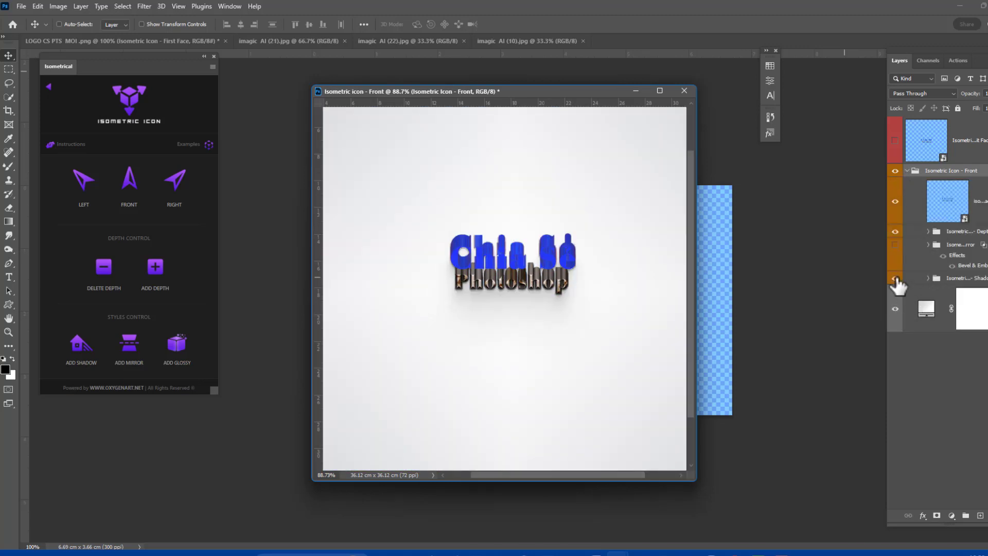
left_click(895, 246)
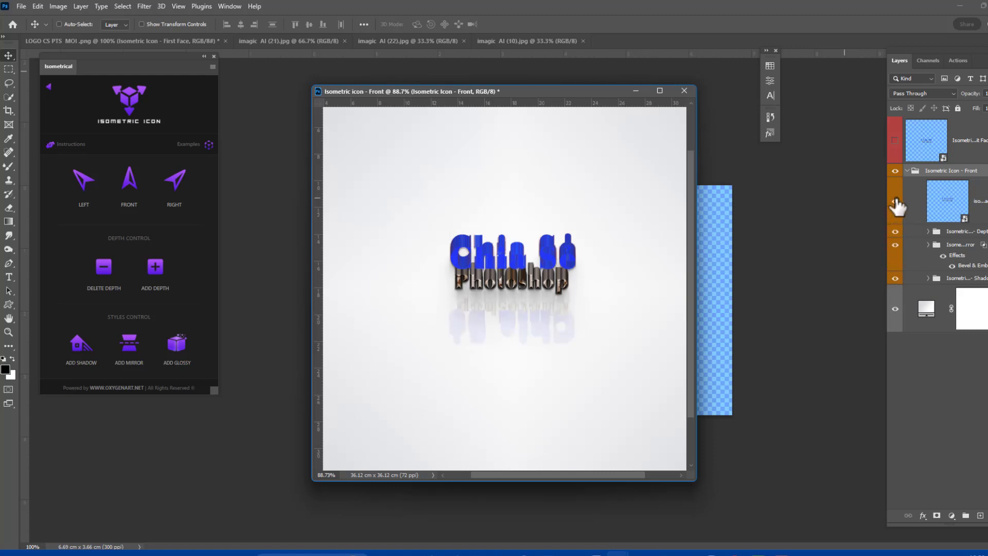
left_click(947, 201)
mouse_move(607, 289)
left_mouse_down()
mouse_move(632, 330)
mouse_move(607, 162)
left_mouse_up()
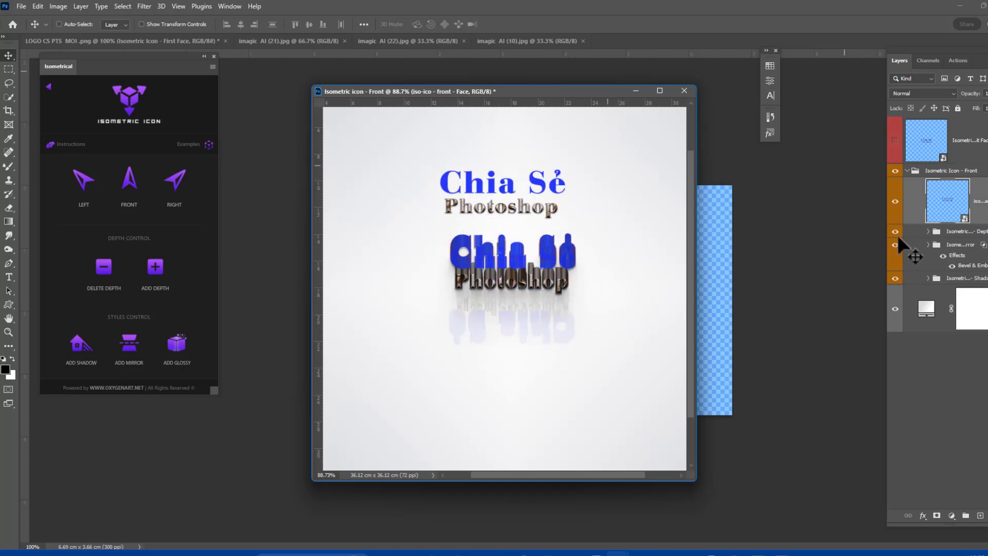
left_click(927, 245)
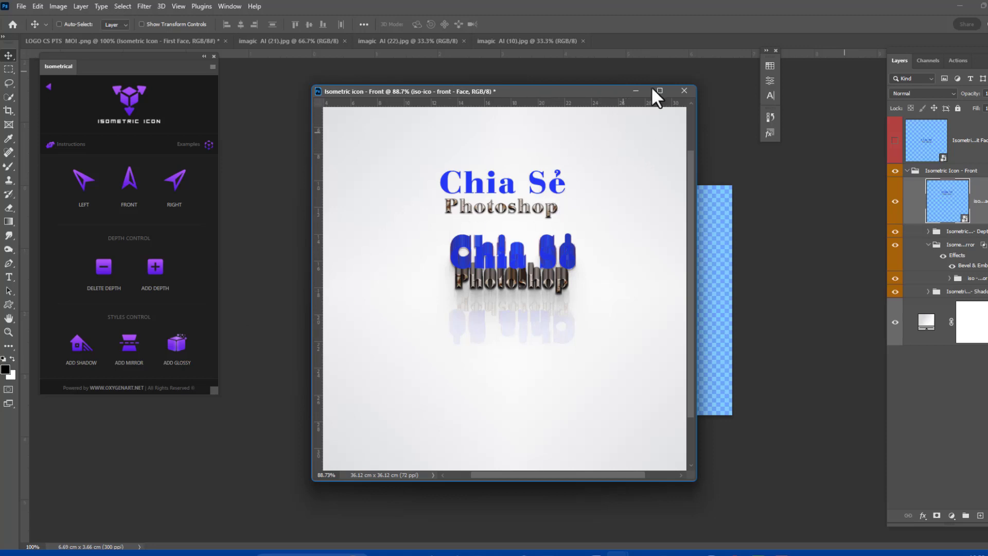
- Discard the isometric document unsaved, browse Instructions, return home, and switch to imagic AI (10).jpg
left_click(683, 90)
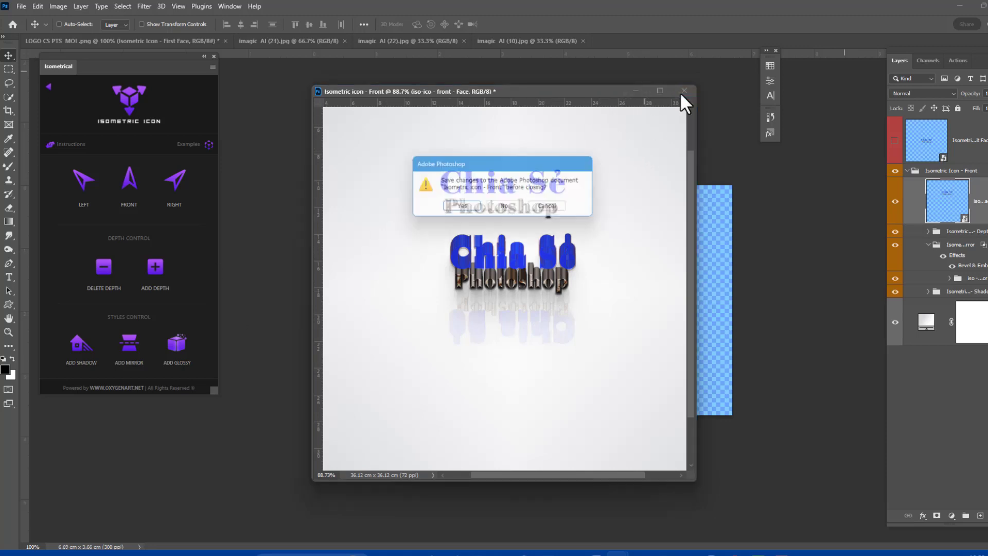
left_click(506, 209)
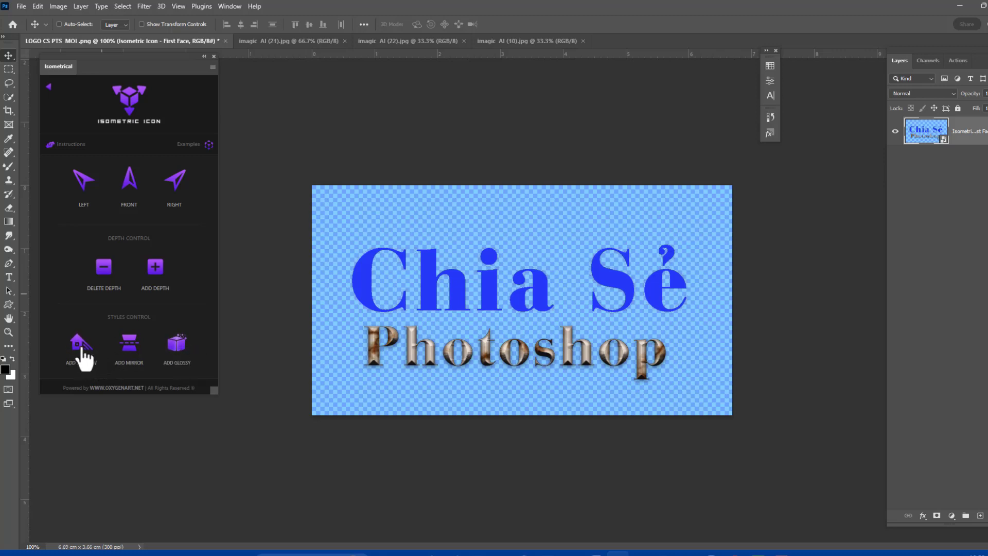
left_click(69, 145)
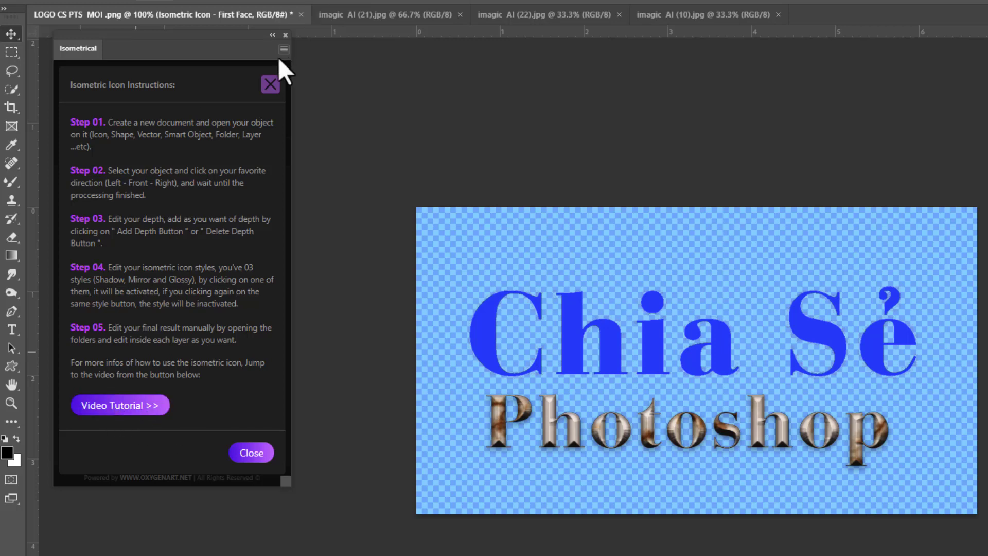
left_click(269, 85)
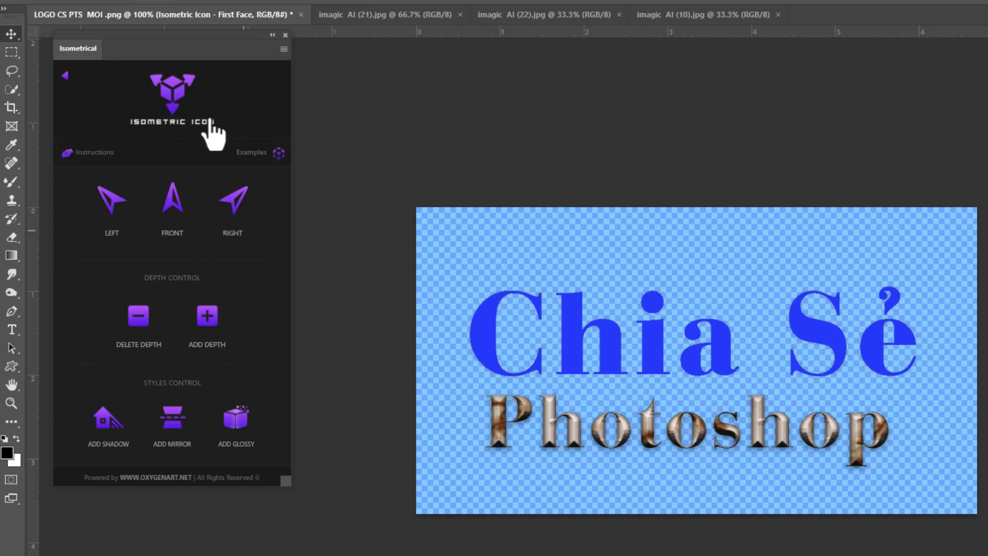
left_click(65, 75)
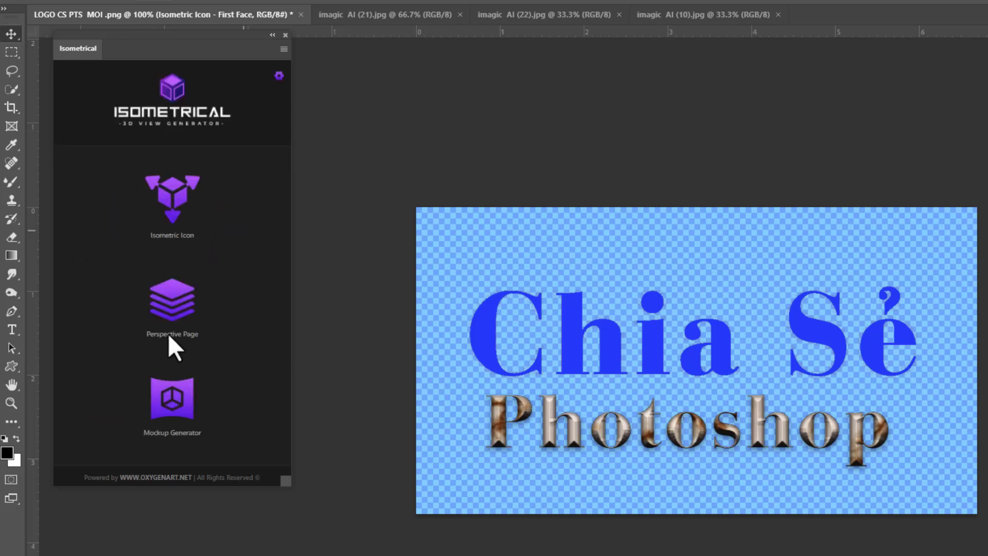
left_click(701, 15)
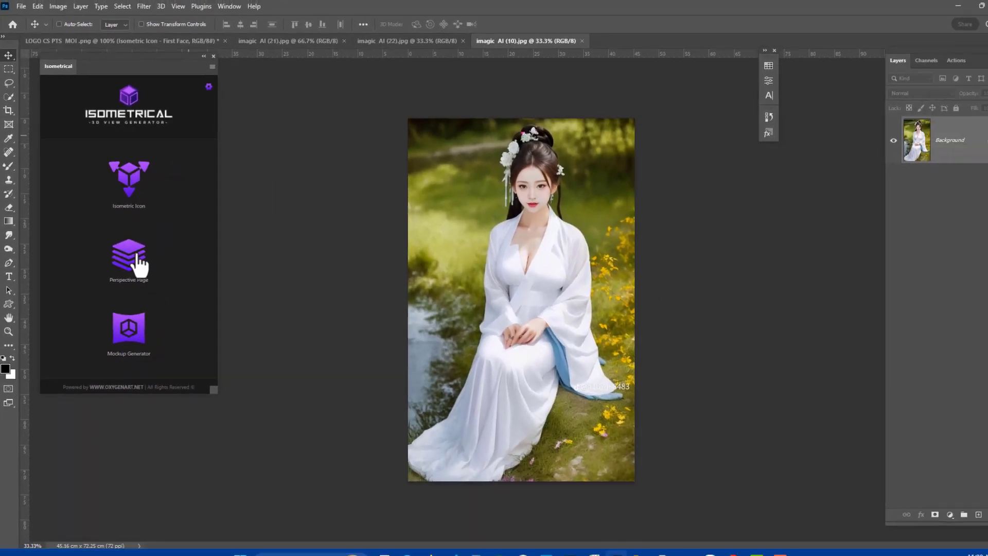
- Try a Perspective Page on the photo, dismiss the background-layer alert, and view its Examples
left_click(149, 277)
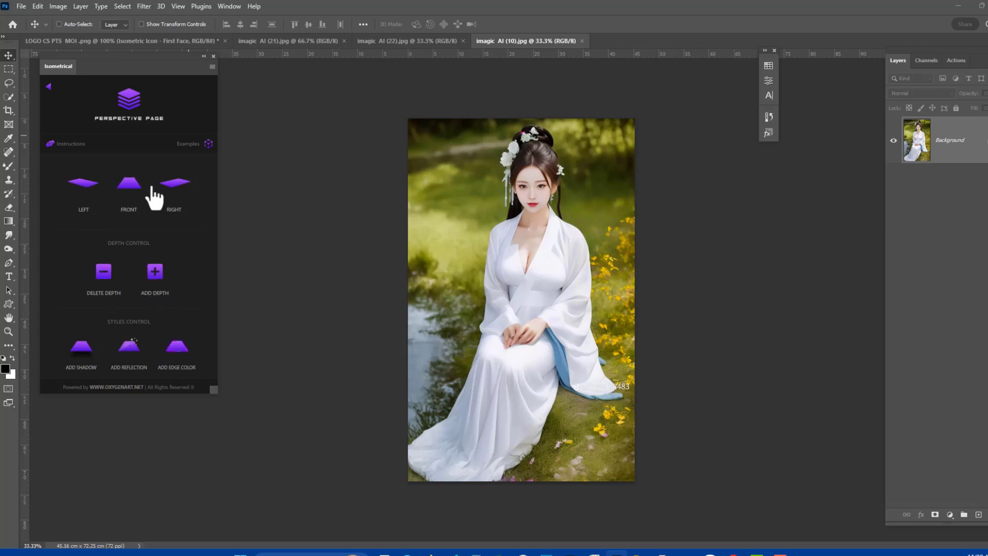
left_click(178, 190)
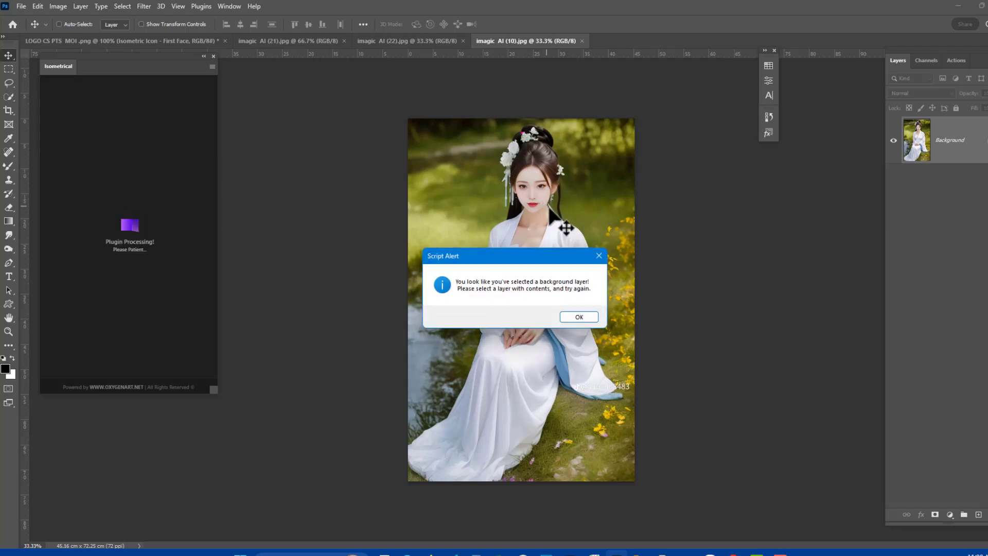
left_click(579, 317)
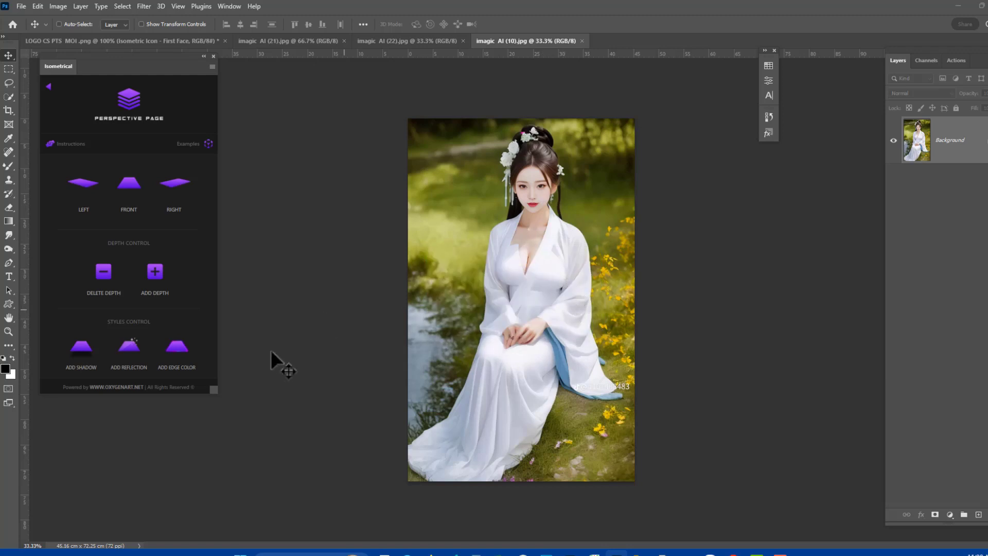
left_click(207, 145)
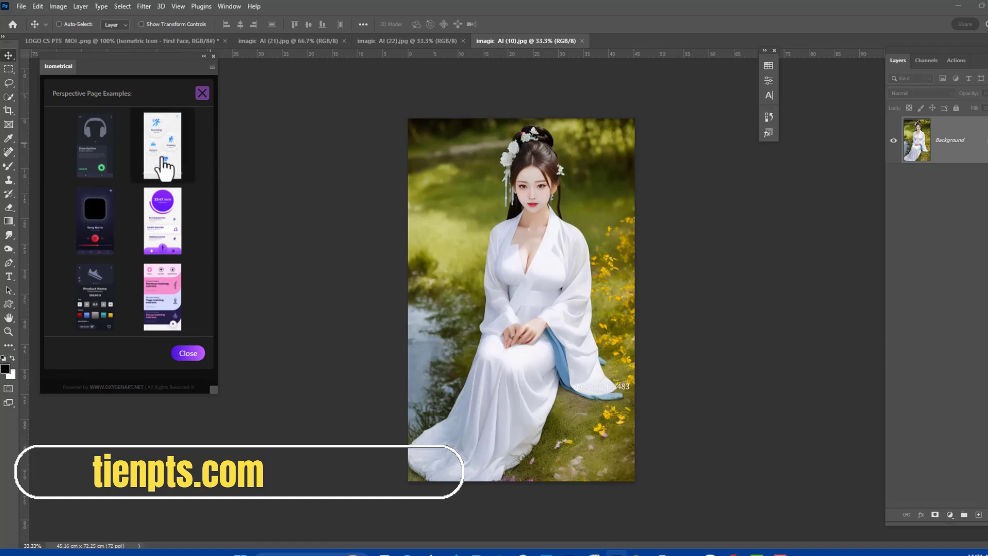
- Open the music player example as a tab and float the imagic AI (21).jpg photo window
left_click(95, 219)
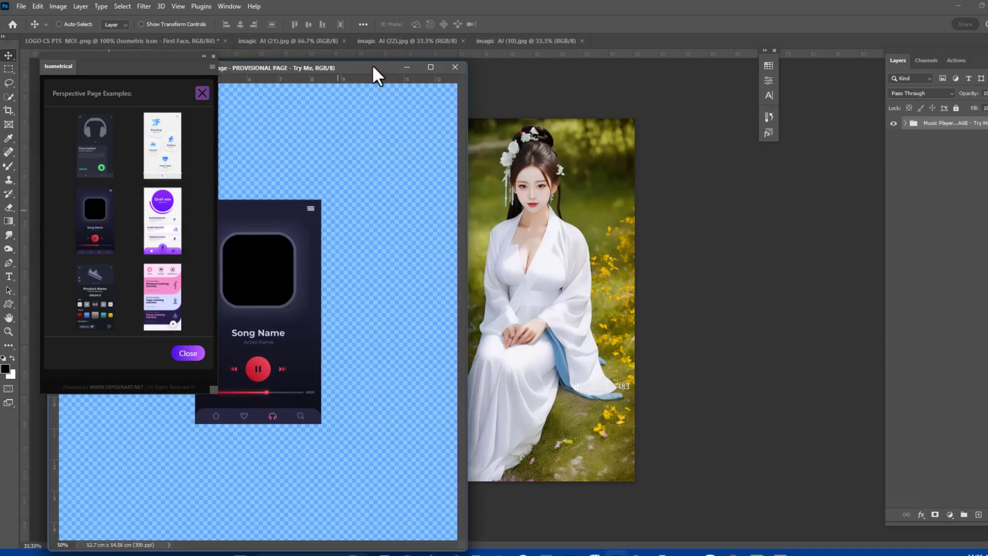
left_click_drag(314, 58, 496, 41)
left_click(501, 41)
left_click(579, 43)
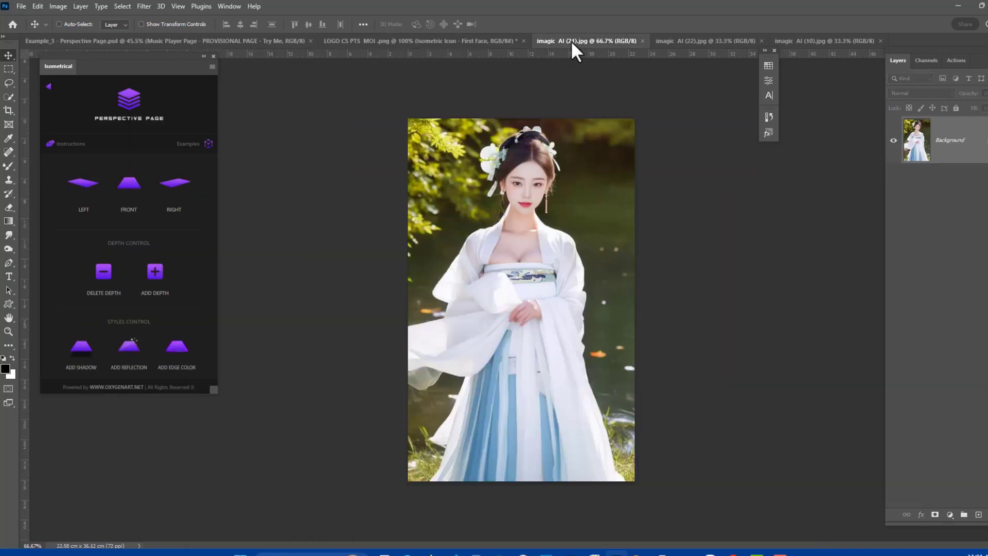
left_click_drag(570, 42, 526, 79)
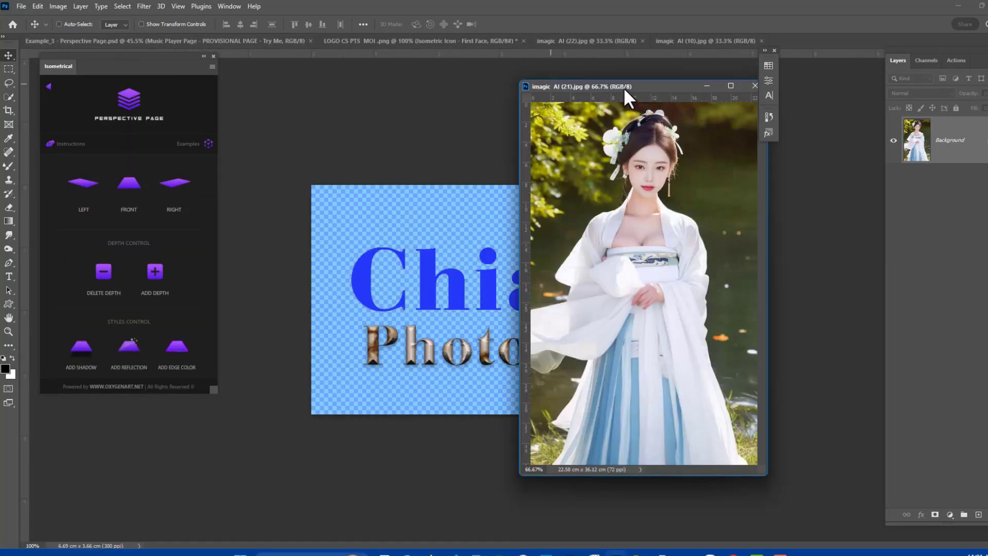
left_click_drag(623, 86, 506, 91)
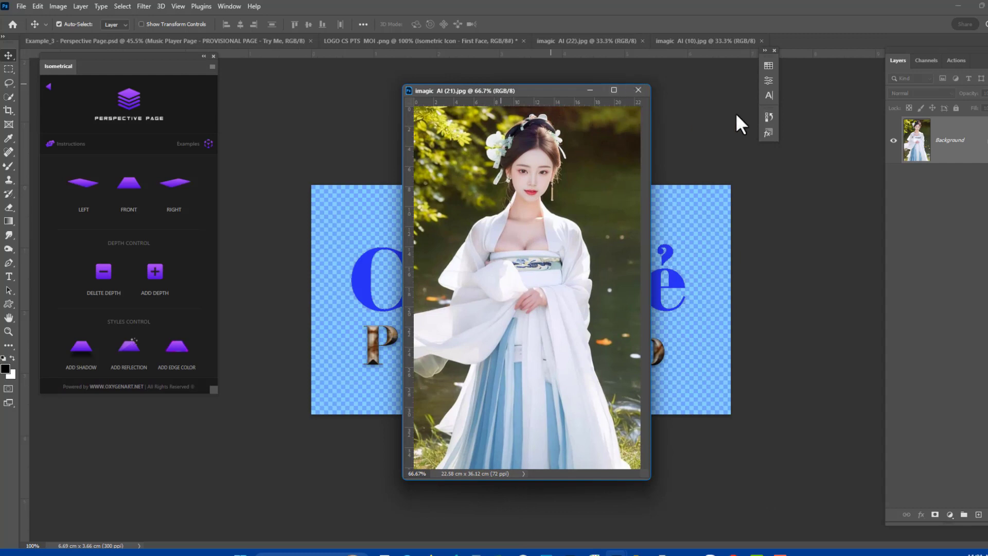
- Create a new blank 18.06 × 8.15 cm document with units set to Centimeters
key("ctrl+n")
left_click(521, 176)
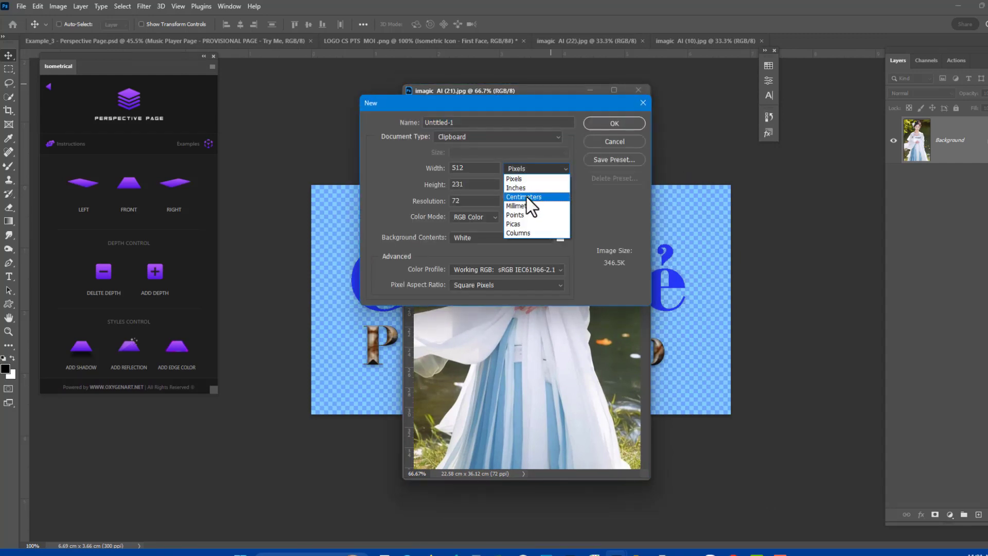
left_click(526, 196)
left_click(480, 183)
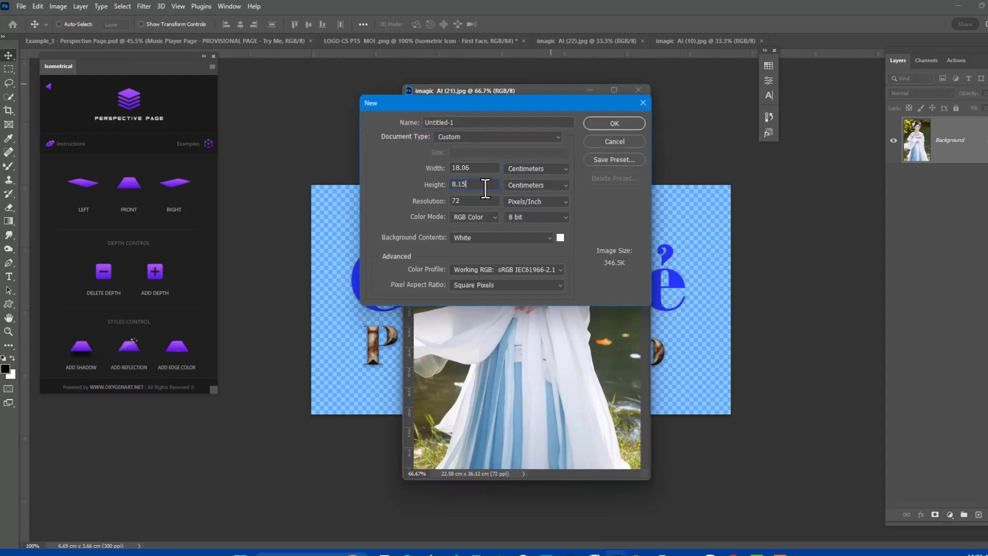
key("Return")
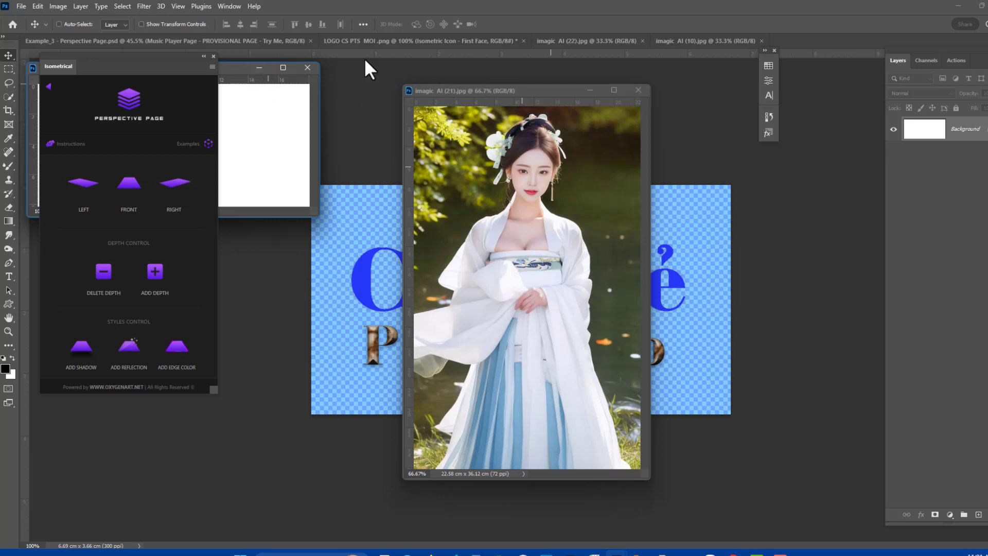
- Centre the Untitled-1 window and bring up the Crop tool's size presets
left_click_drag(229, 65, 567, 174)
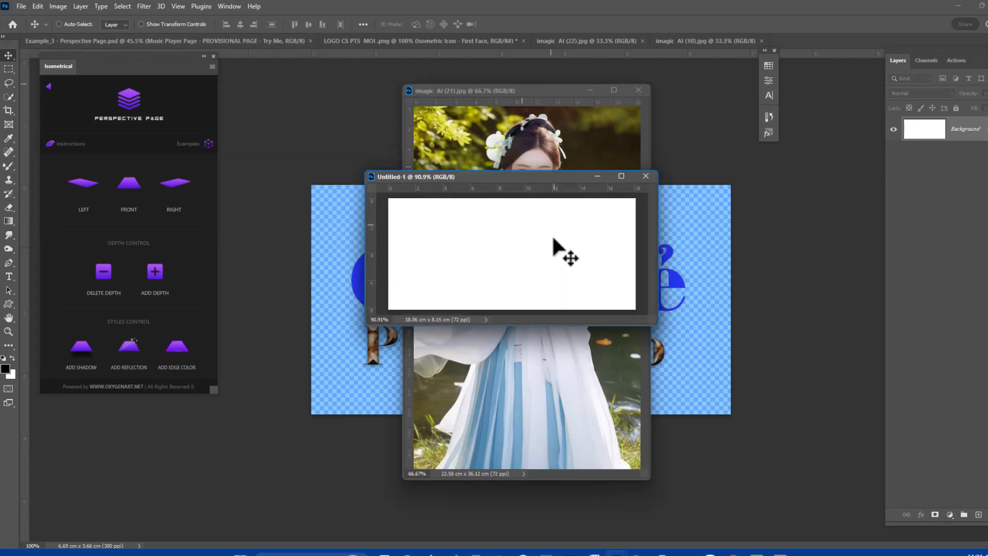
key("c")
right_click(546, 252)
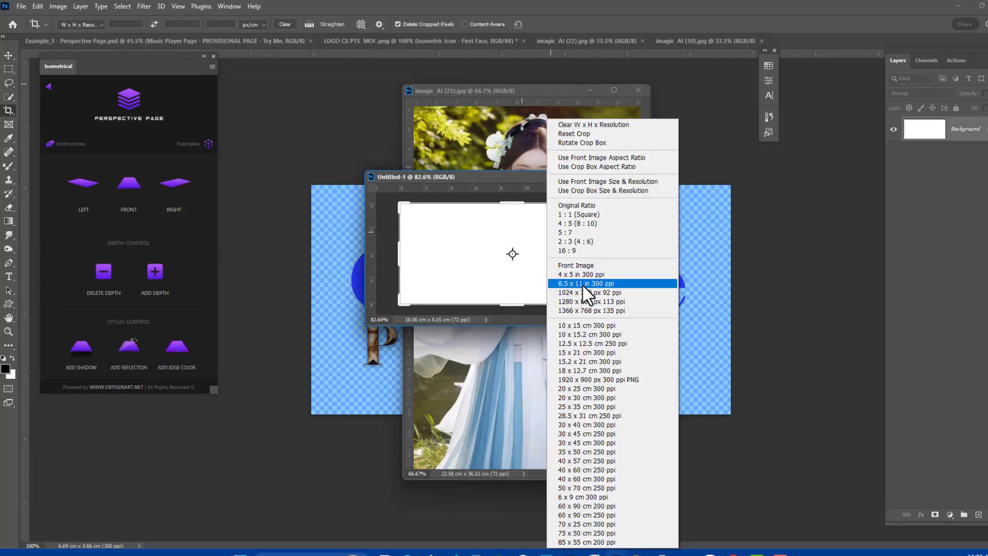
- Crop Untitled-1 to the 15 × 10 cm 300 ppi preset
left_click(581, 325)
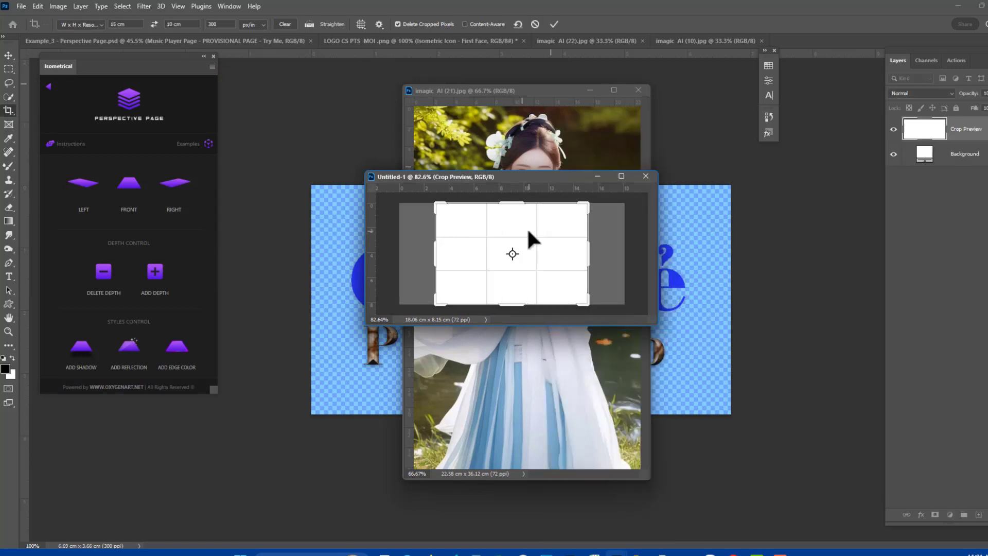
key("Return")
key("ctrl+minus")
key("ctrl+minus")
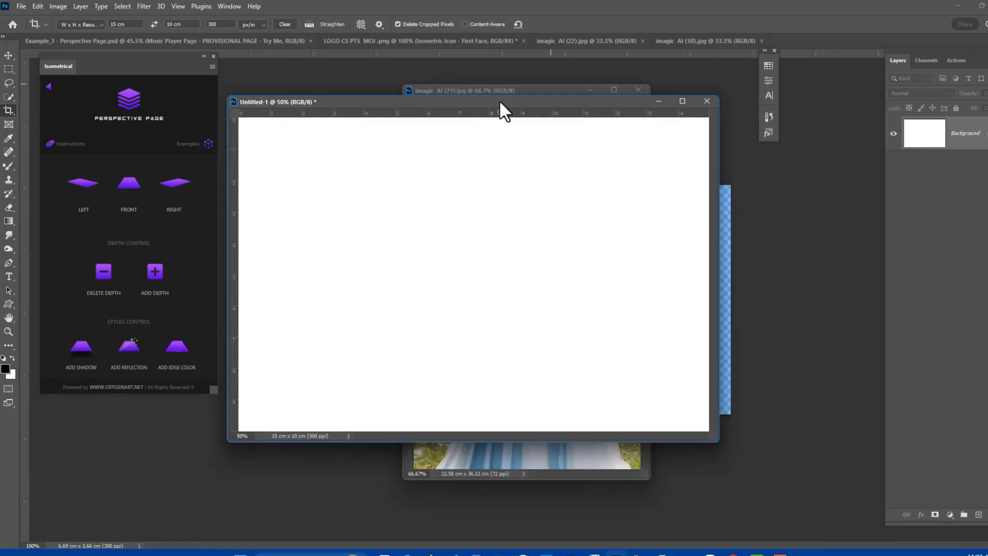
left_click_drag(500, 100, 357, 136)
- Drag the imagic AI (21) photo into Untitled-1 and apply a front-facing perspective
left_click(566, 116)
key("v")
left_click_drag(556, 196, 319, 241)
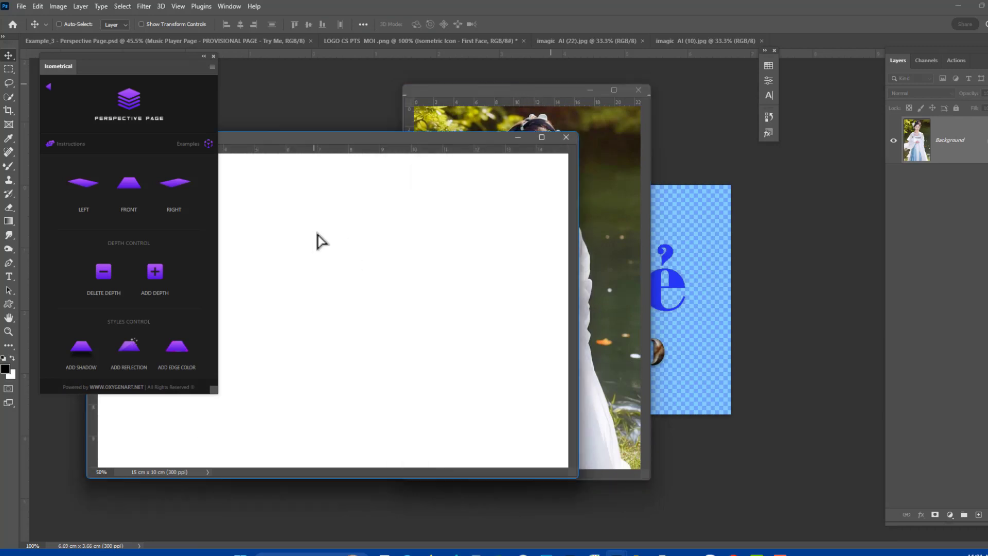
scroll(319, 241, "down", 2)
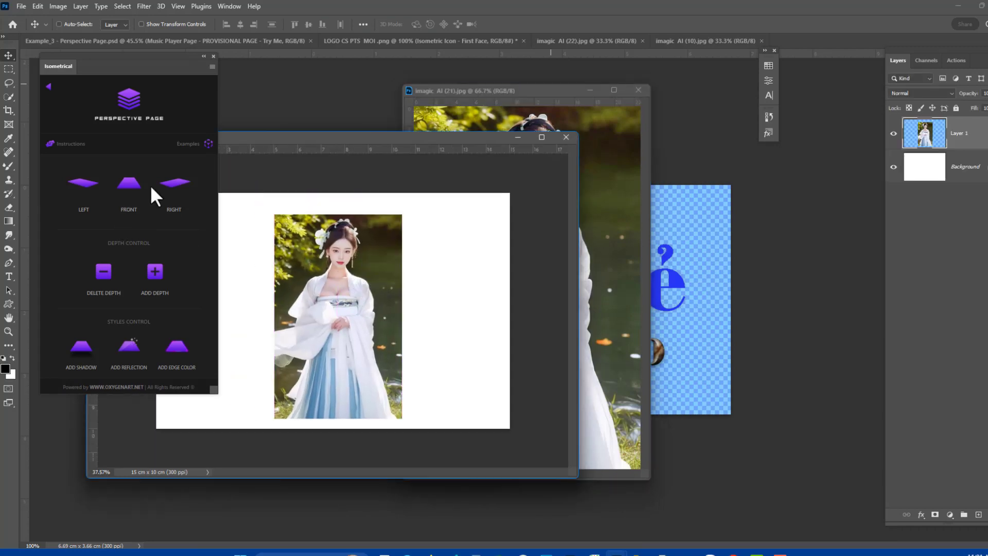
left_click(131, 186)
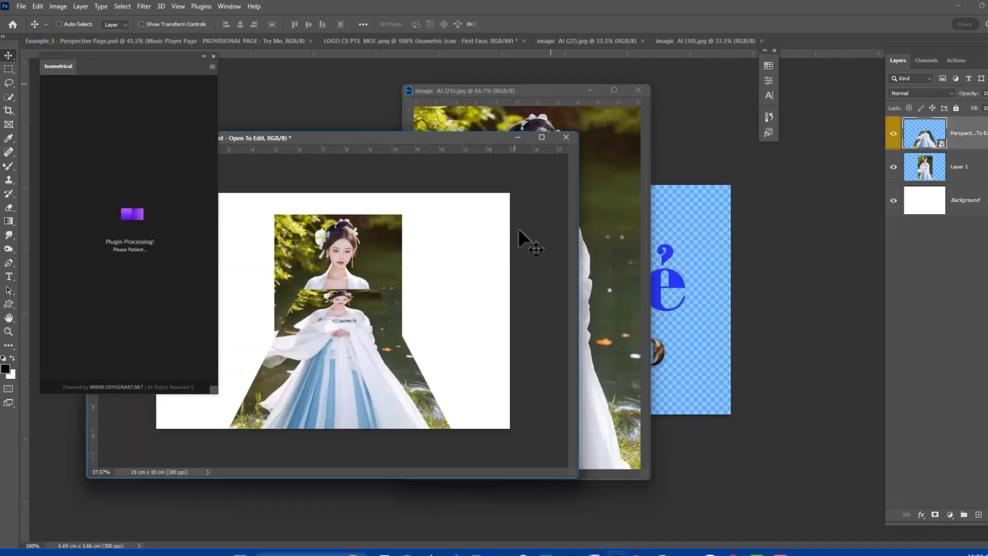
- Position the warped photo and the flat photo, then hide the flat Layer 1 copy
left_click(893, 134)
left_click(893, 134)
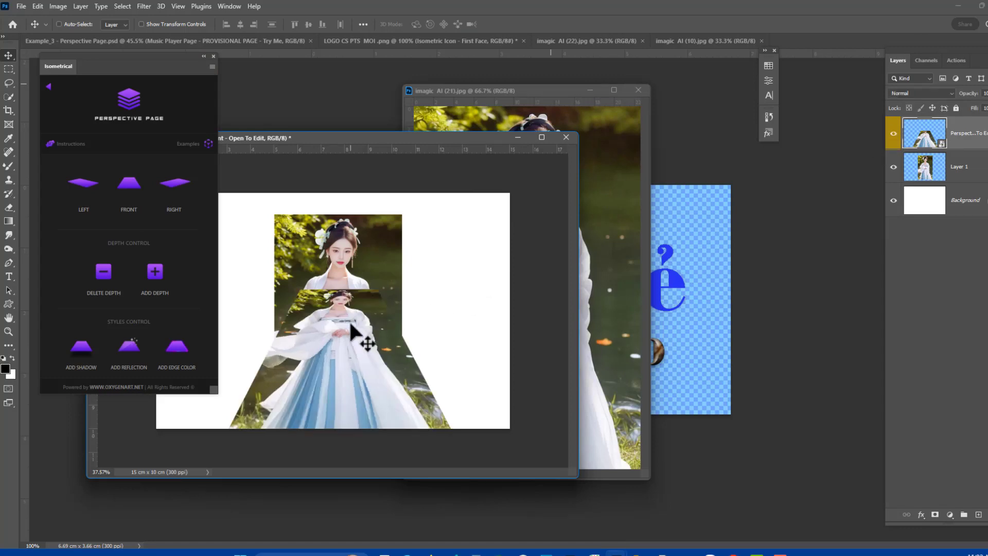
left_click_drag(350, 323, 435, 269)
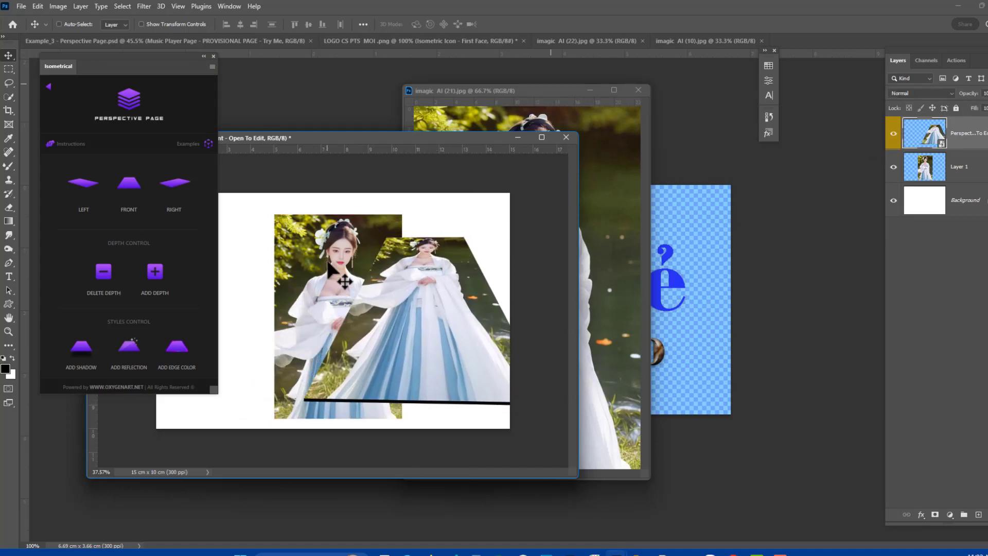
left_click_drag(335, 271, 254, 264)
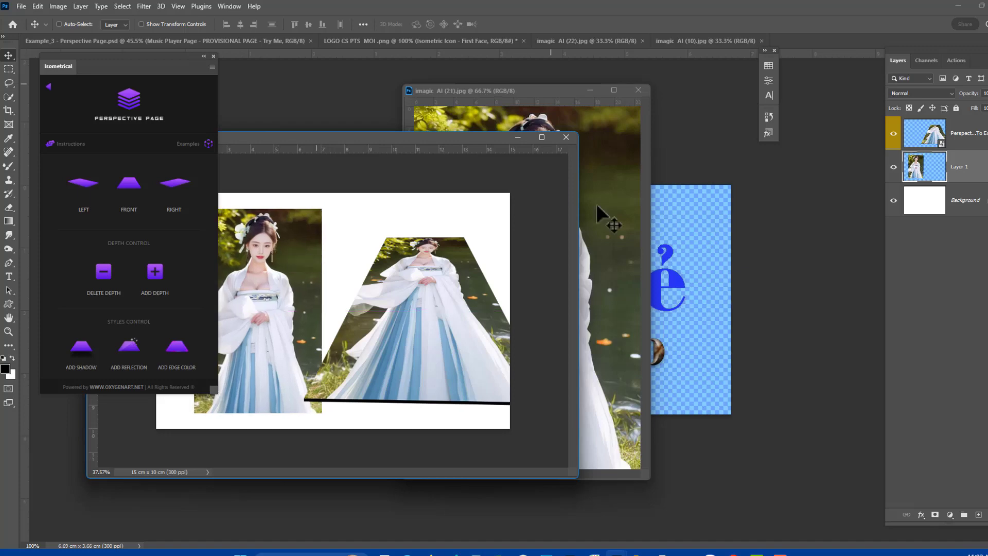
left_click(893, 166)
- Shift the warped layer left on the page and add depth to the perspective page
right_click(438, 291)
left_click(458, 297)
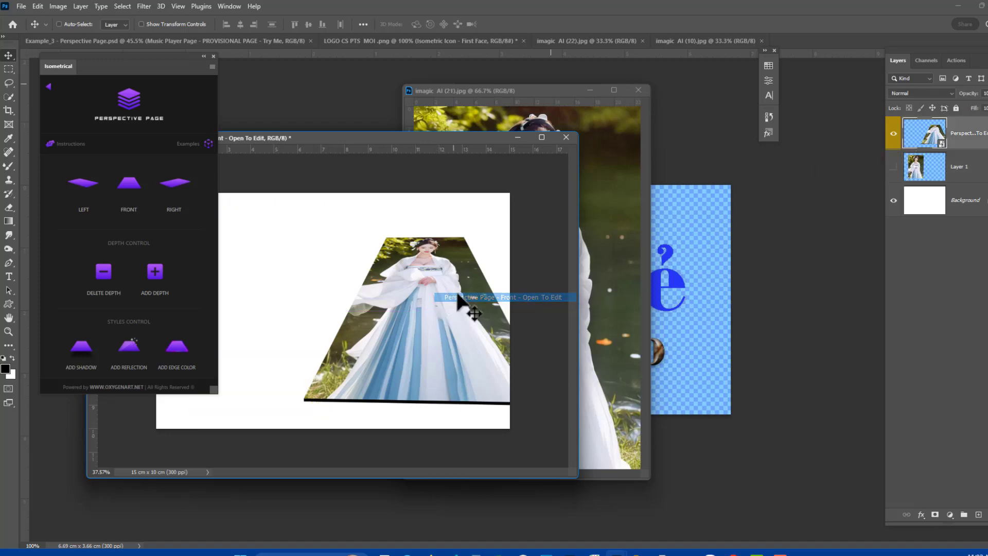
left_click_drag(458, 298, 379, 288)
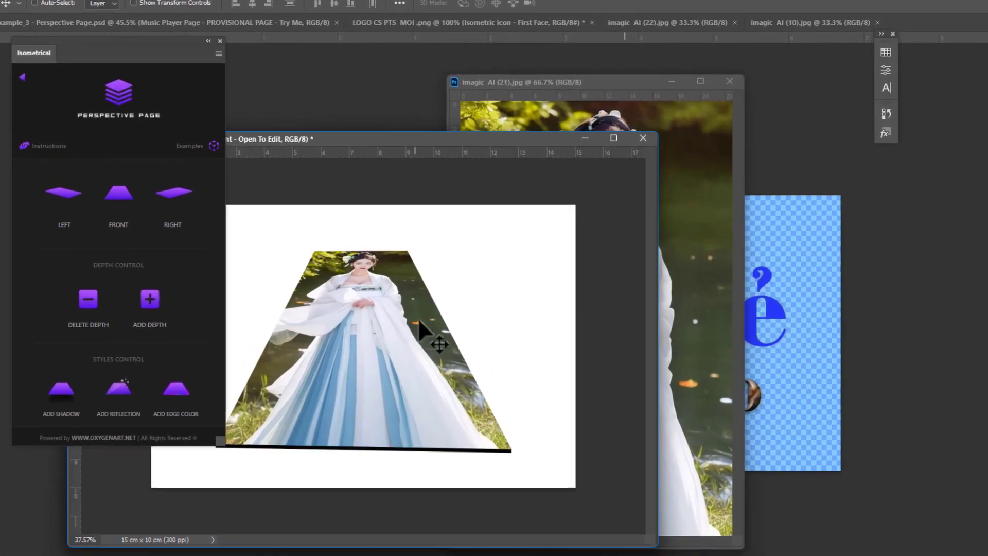
left_click(150, 304)
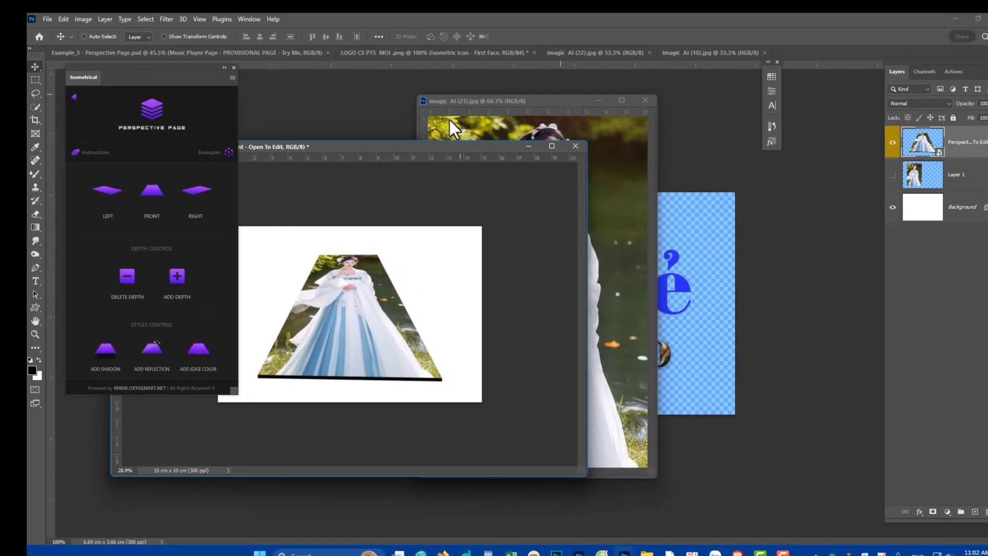
- Compare the depth result and nudge the perspective page slightly left and down
left_click_drag(421, 146, 638, 78)
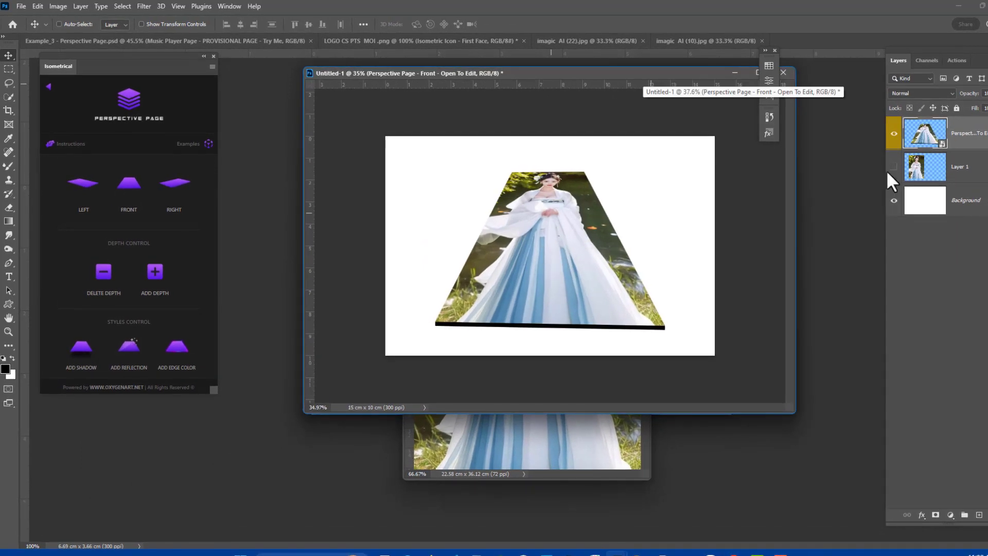
left_click(894, 133)
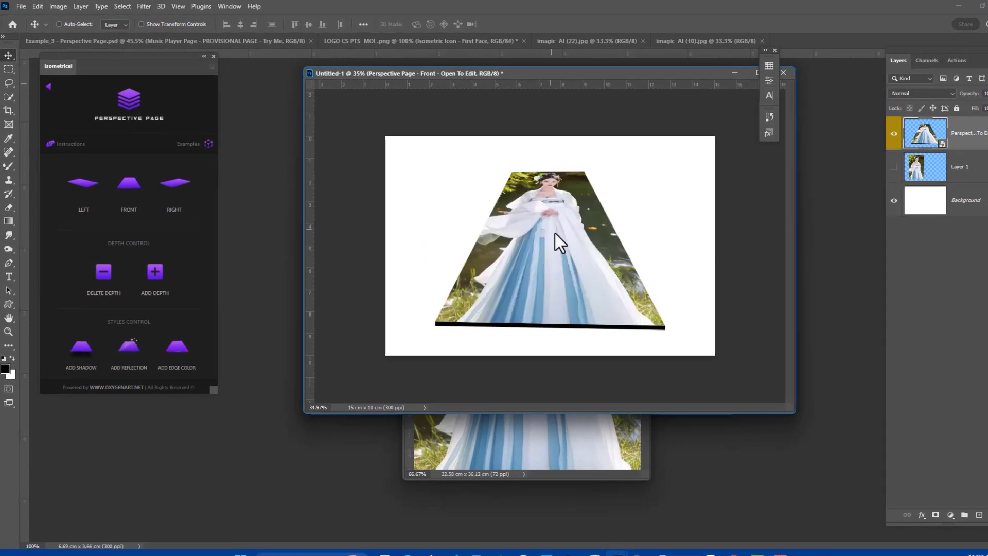
left_click_drag(554, 233, 526, 251)
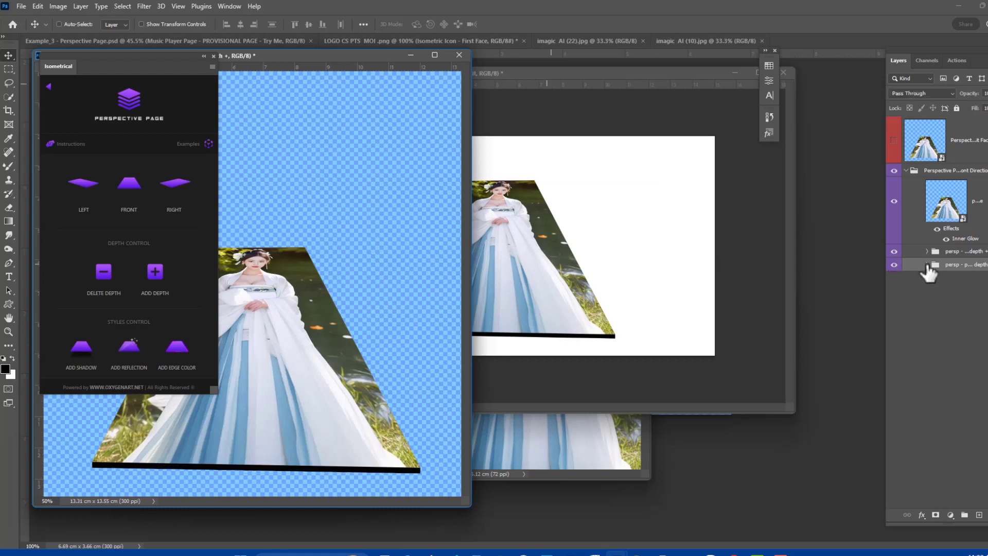
- Expand the depth group's layers and enlarge the document window to fill the workspace
left_click(926, 265)
scroll(951, 319, "down", 3)
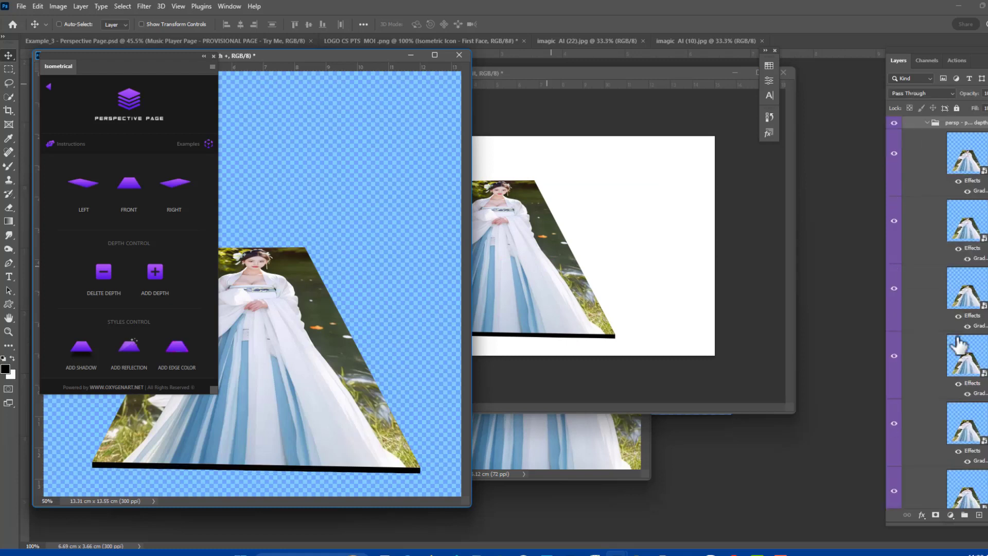
scroll(958, 345, "down", 1)
scroll(950, 414, "down", 2)
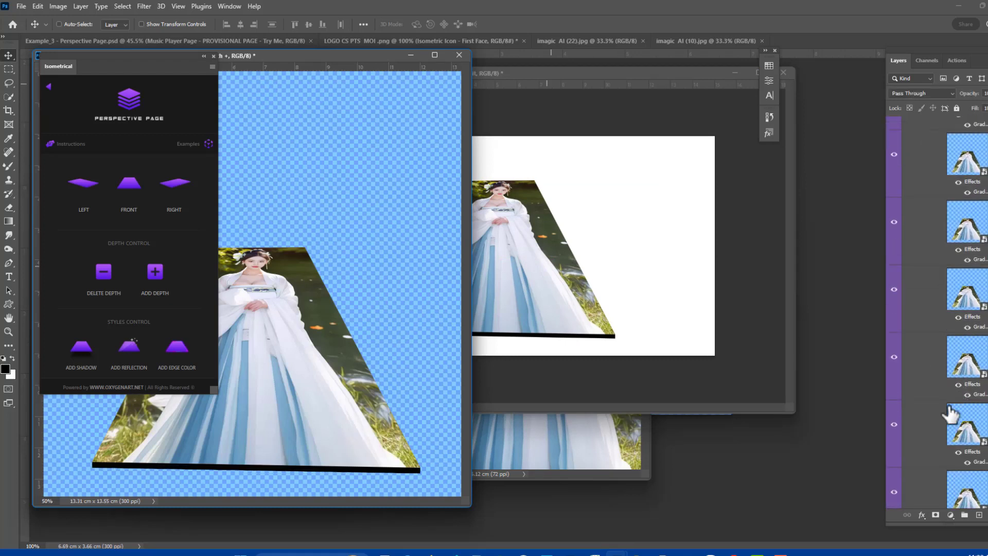
scroll(942, 308, "up", 2)
scroll(926, 216, "up", 2)
scroll(919, 217, "up", 1)
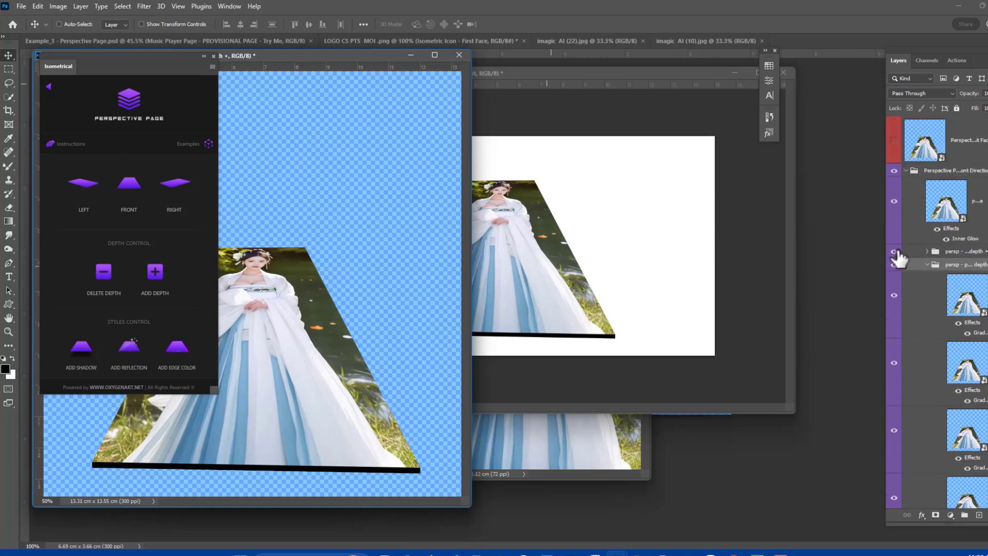
scroll(411, 470, "up", 3)
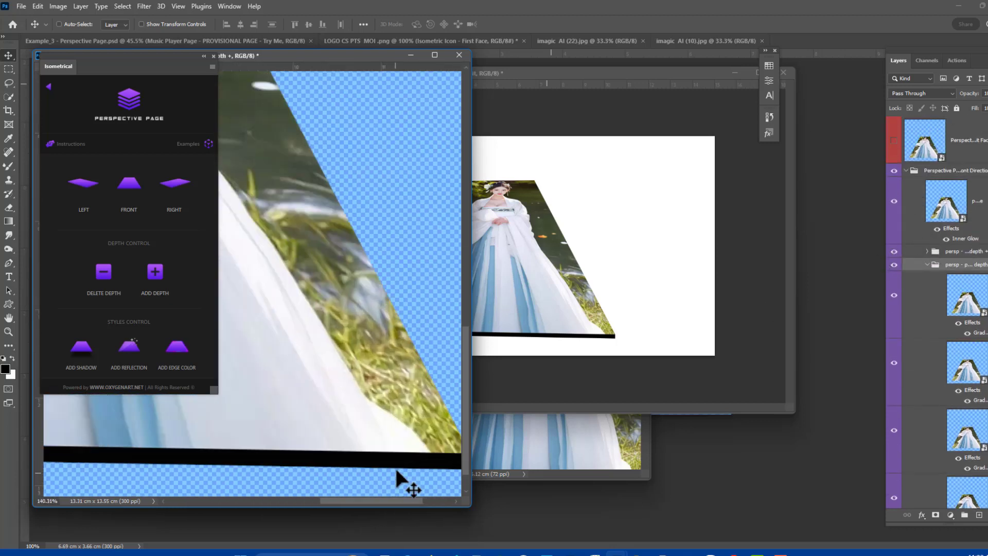
scroll(409, 466, "up", 2)
scroll(404, 461, "up", 1)
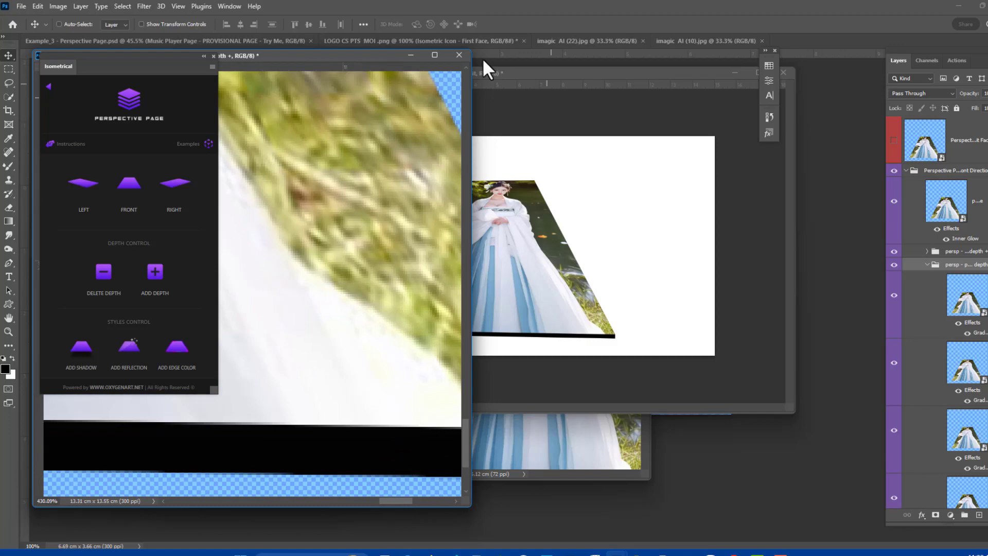
left_click(434, 54)
- Toggle the depth group off and on, zoom out to fit, and restore standard screen mode
scroll(764, 339, "down", 2)
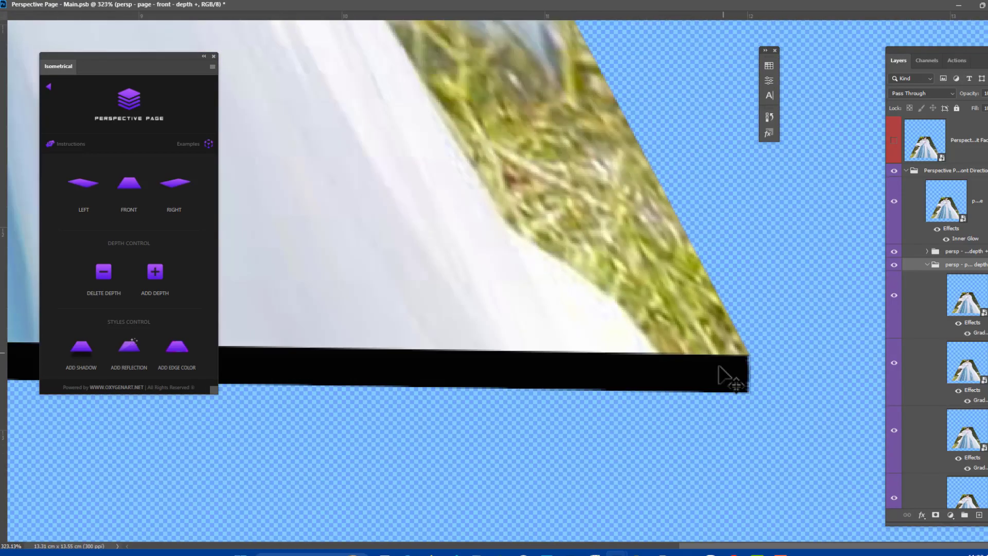
scroll(728, 375, "down", 1)
left_click(894, 265)
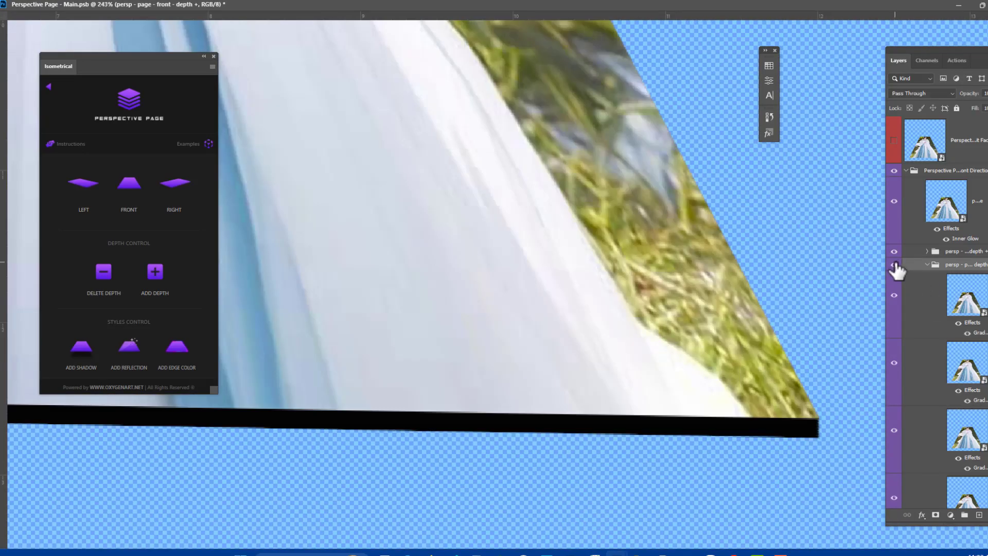
left_click(895, 266)
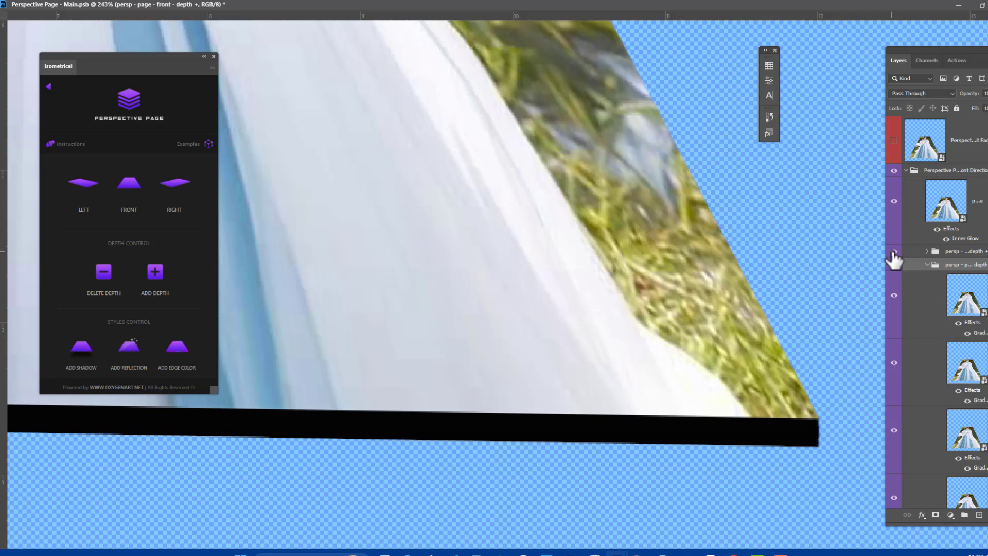
scroll(514, 300, "down", 1)
scroll(522, 308, "down", 2)
scroll(523, 293, "down", 1)
scroll(523, 294, "down", 1)
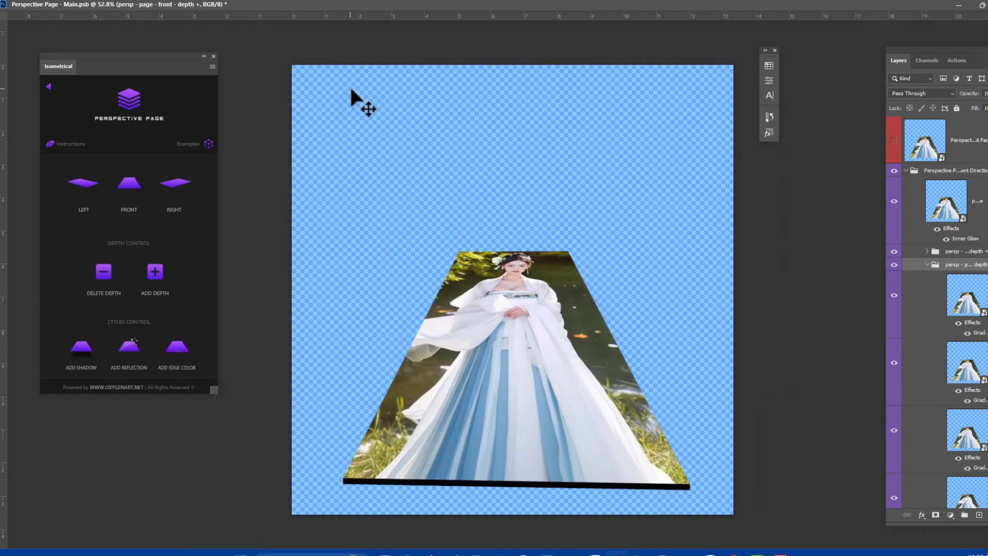
key("f")
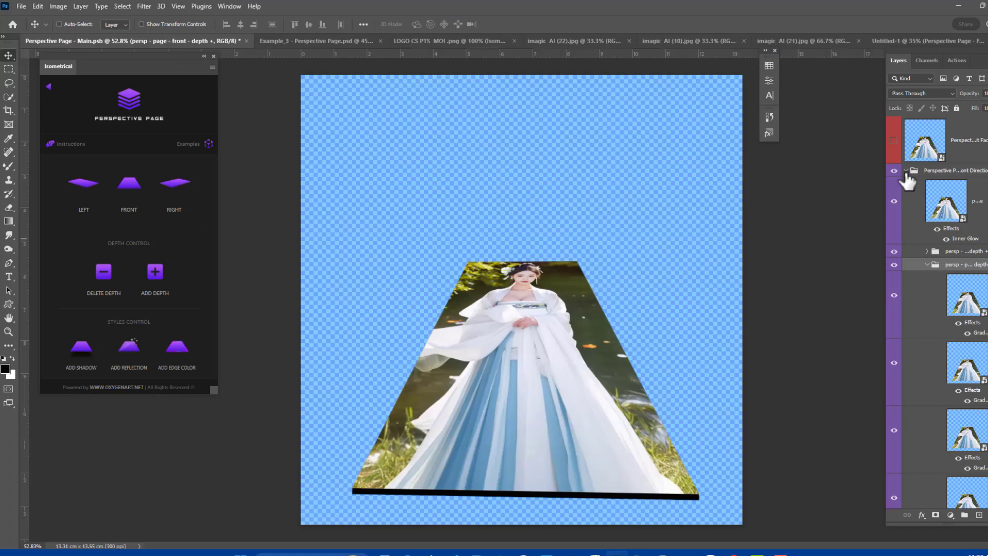
- Collapse the perspective page layer group in the Layers panel
left_click(906, 174)
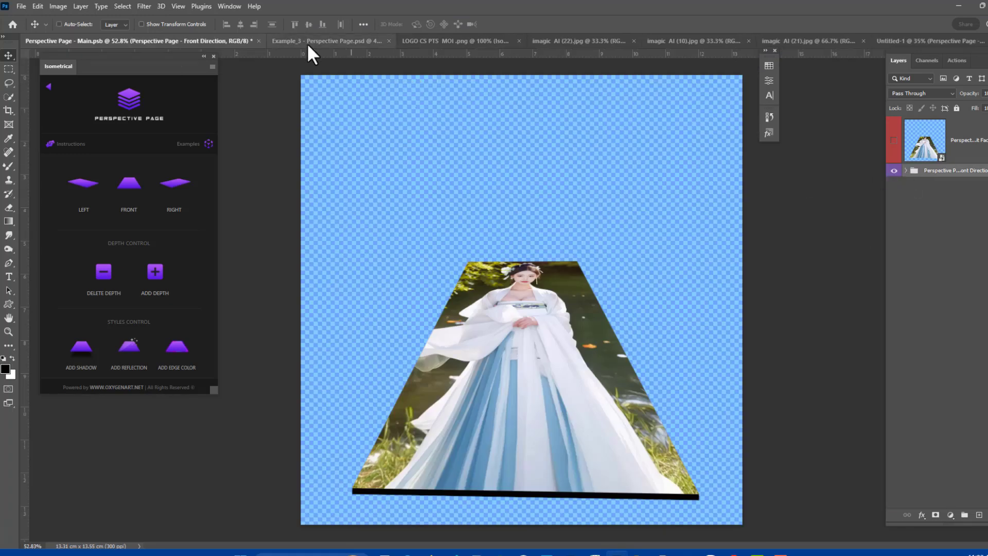
right_click(508, 316)
key("Escape")
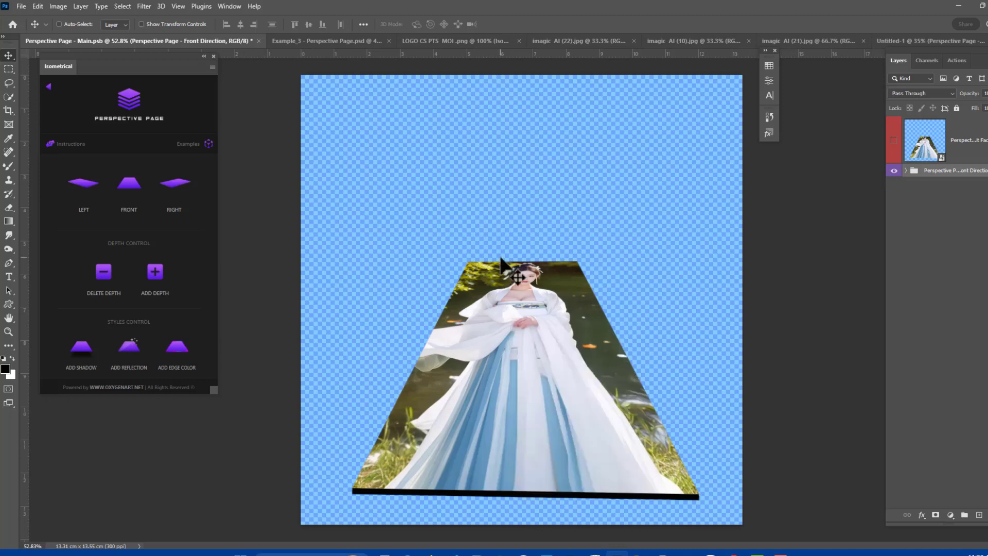
- Close the LOGO CS PTS MOI .png document without saving it
left_click(428, 41)
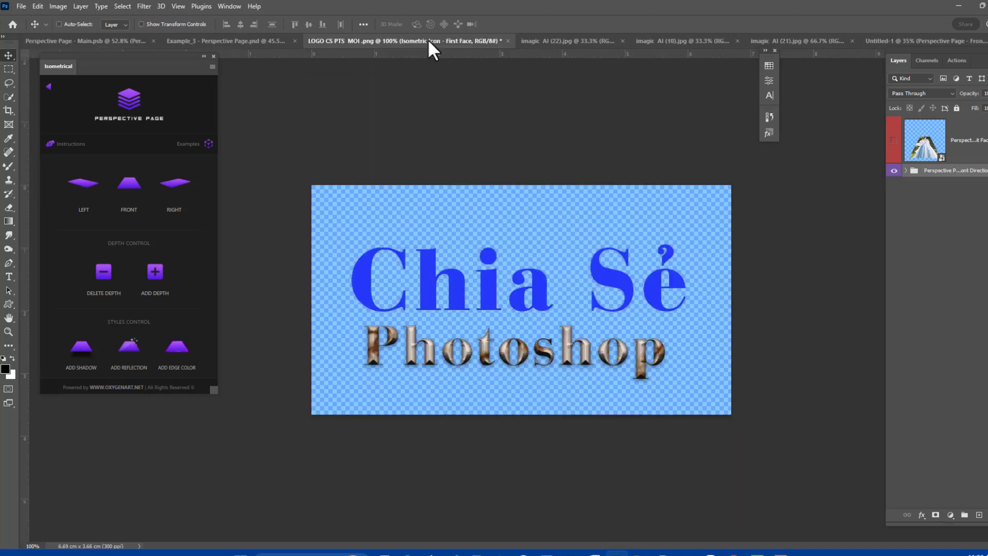
left_click(508, 40)
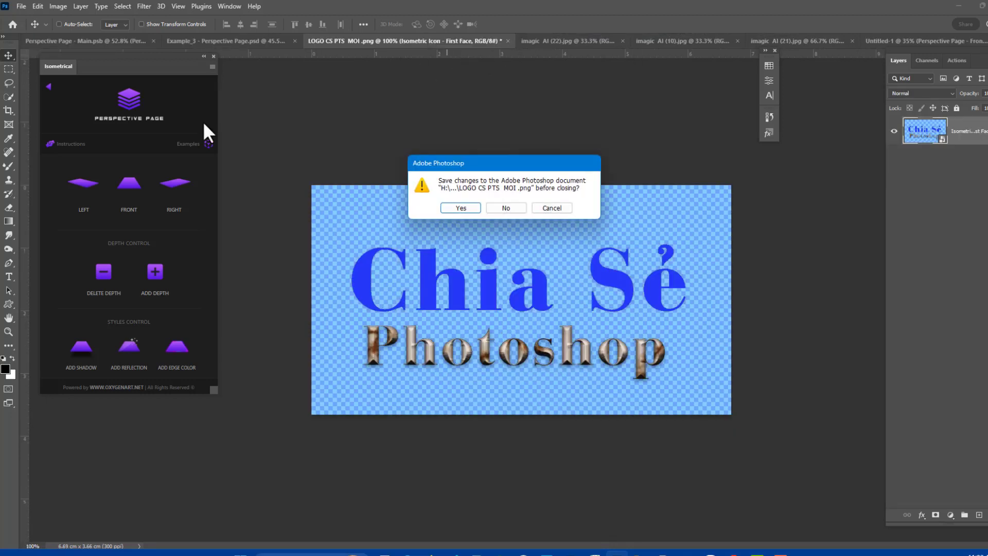
left_click(495, 208)
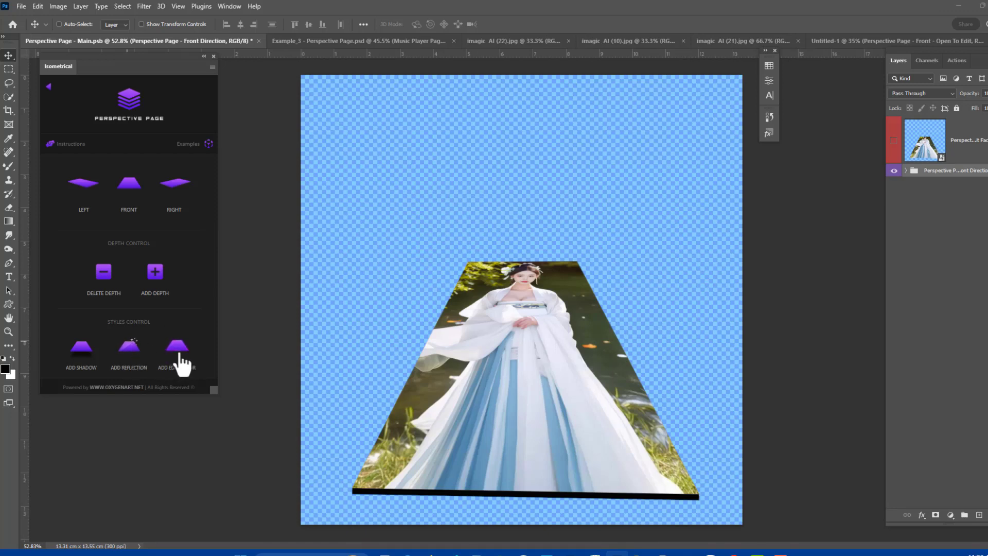
- Cycle through the imagic AI (22), (10) and (21) photos and browse the Perspective Page examples
left_click(339, 45)
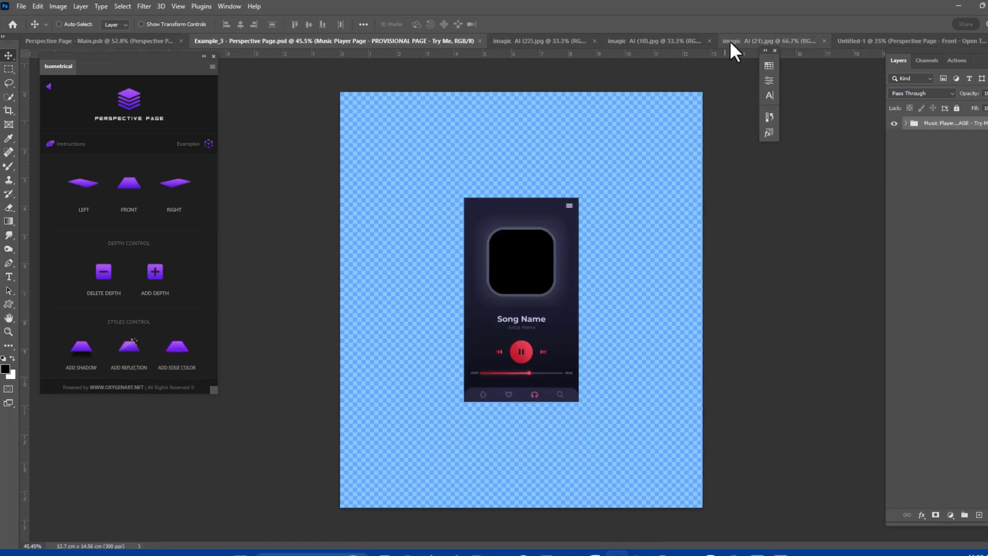
left_click(736, 40)
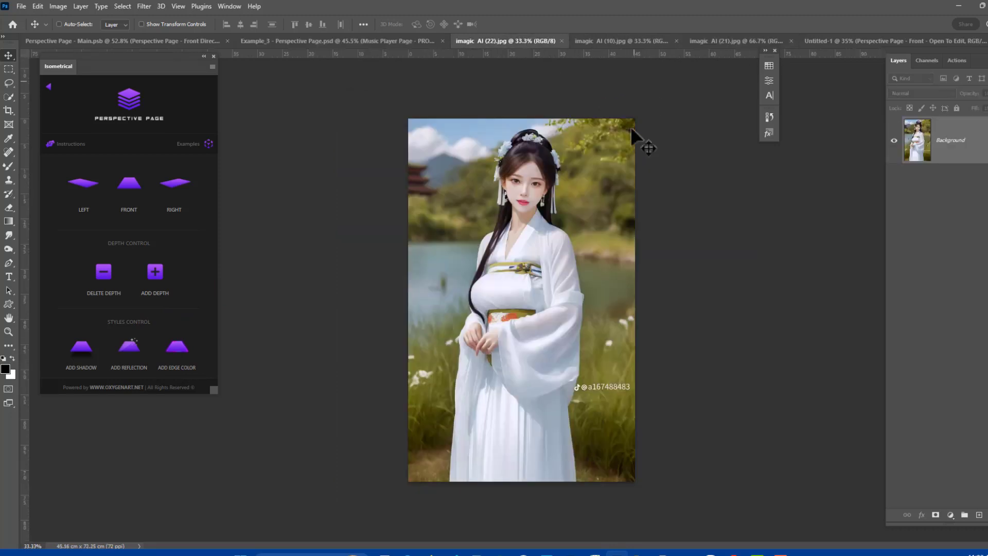
left_click(645, 40)
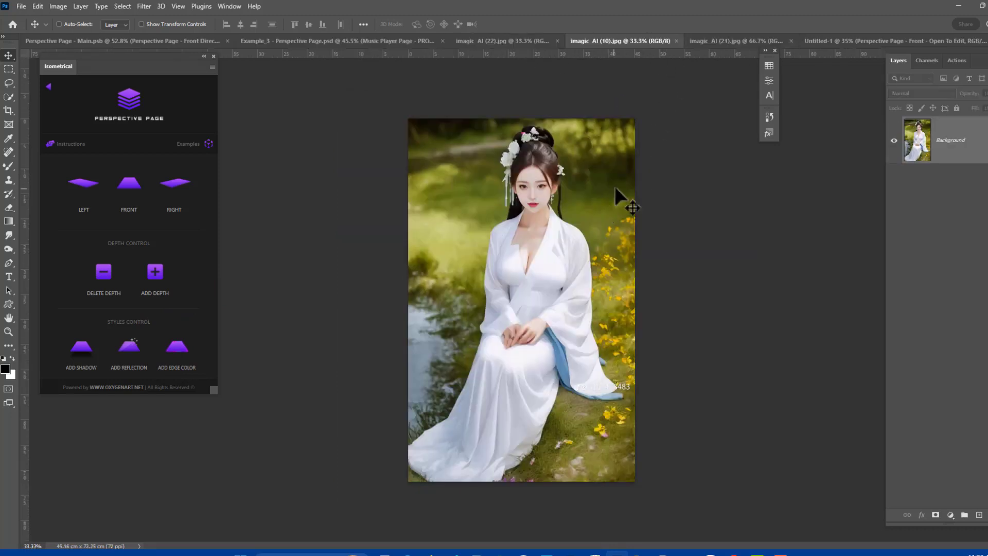
left_click(736, 41)
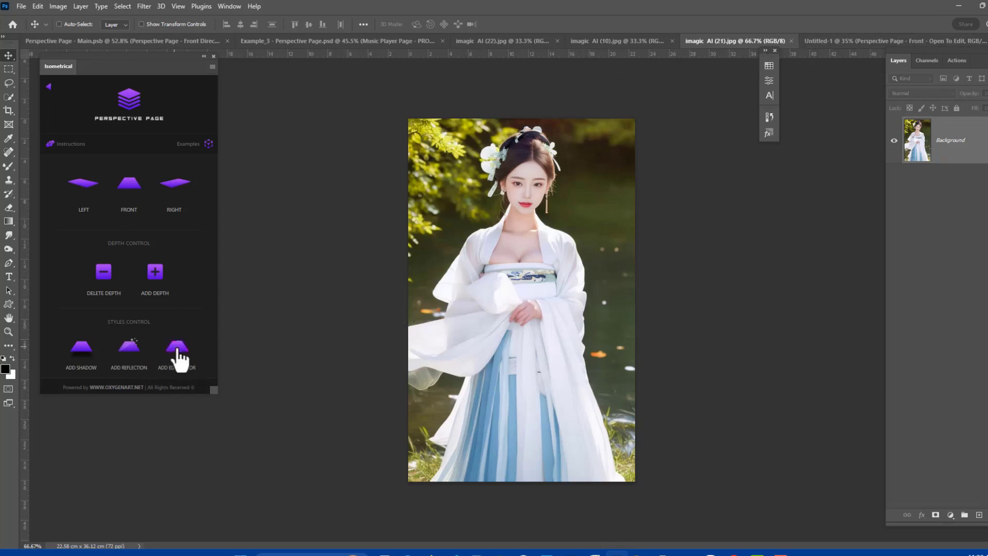
left_click(208, 144)
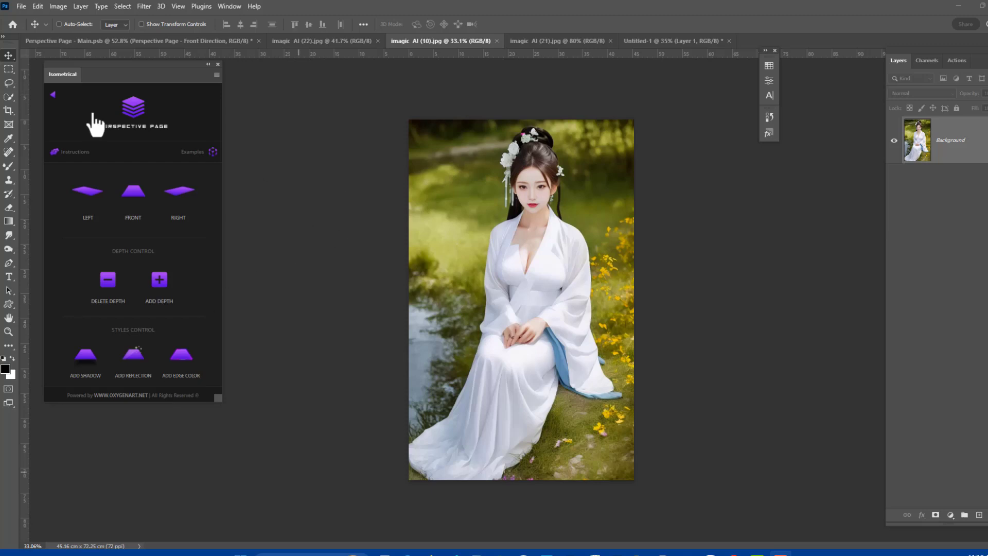
- From the Isometrical main menu, open Mockup Generator with its screen, A4 paper and phone options
left_click(52, 95)
left_click(135, 265)
left_click(53, 99)
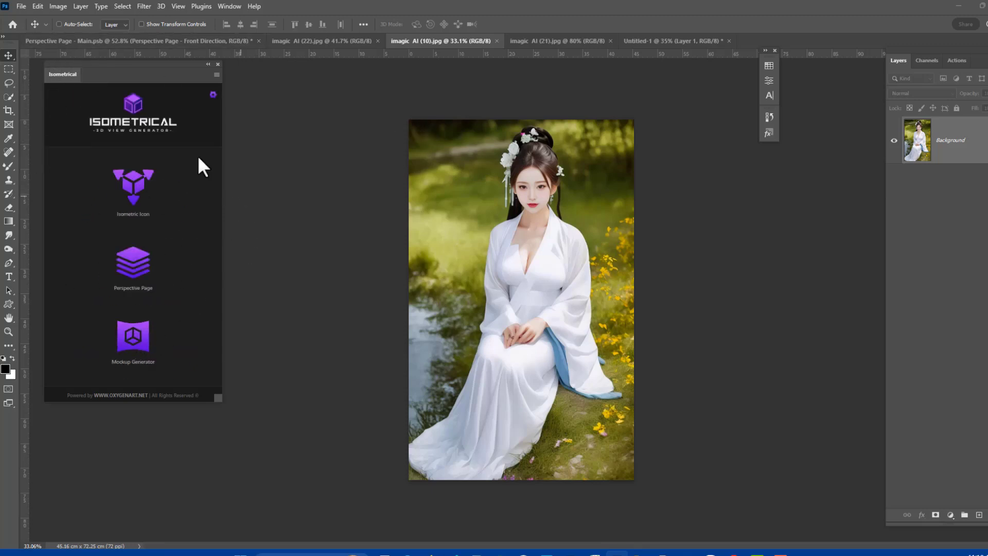
left_click(133, 340)
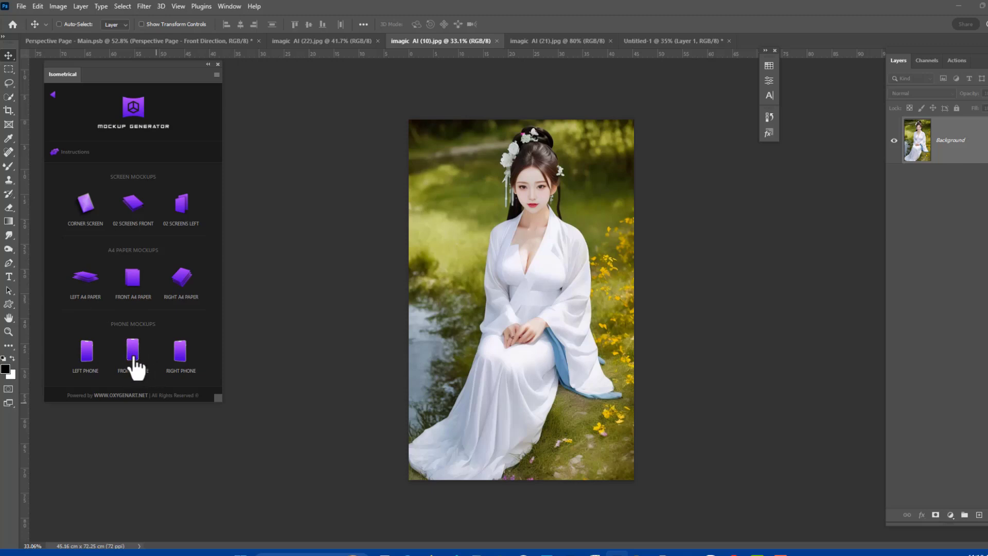
- Generate a Front Phone mockup and arrange its window beside the seated woman photo
left_click(134, 354)
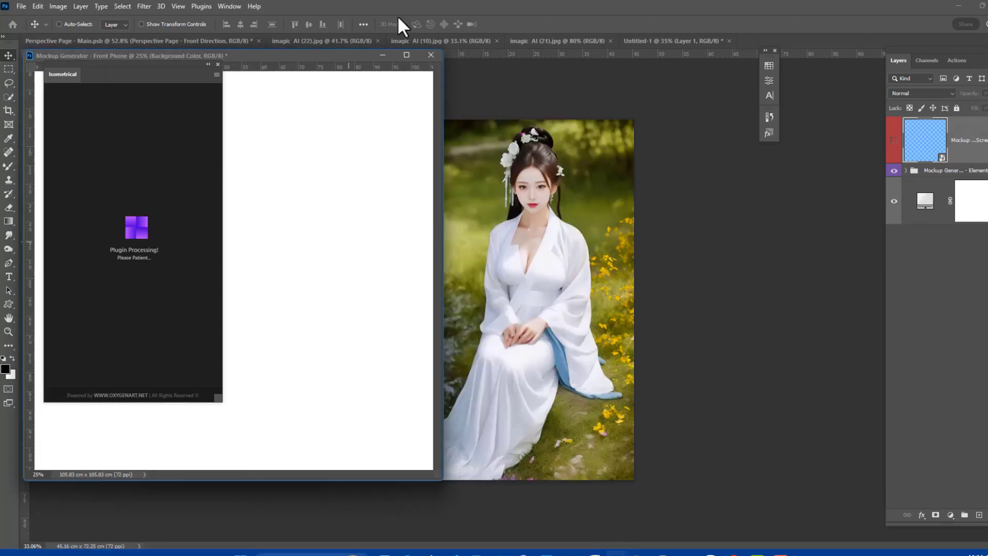
mouse_move(317, 53)
left_mouse_down()
mouse_move(768, 105)
mouse_move(500, 150)
left_mouse_up()
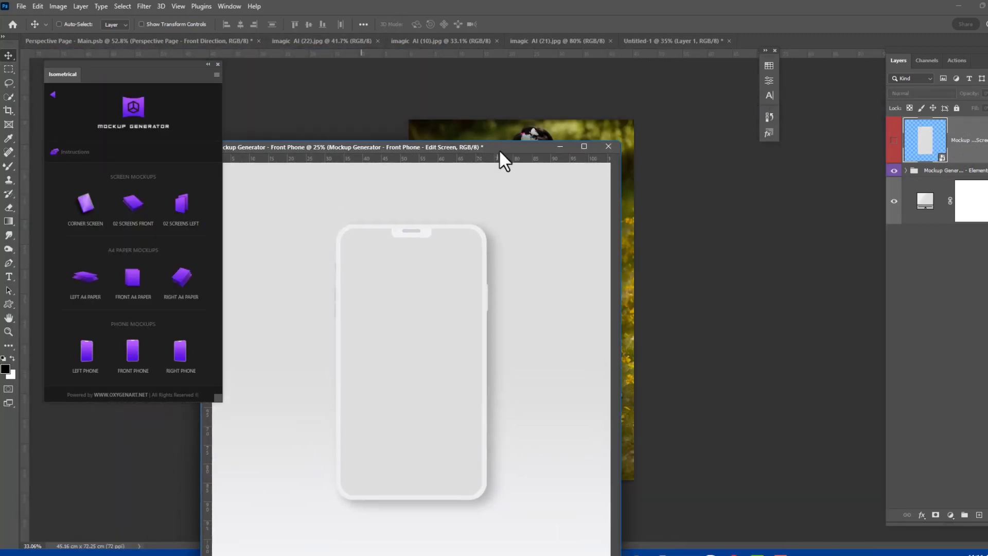
key("ctrl+minus")
key("ctrl+minus")
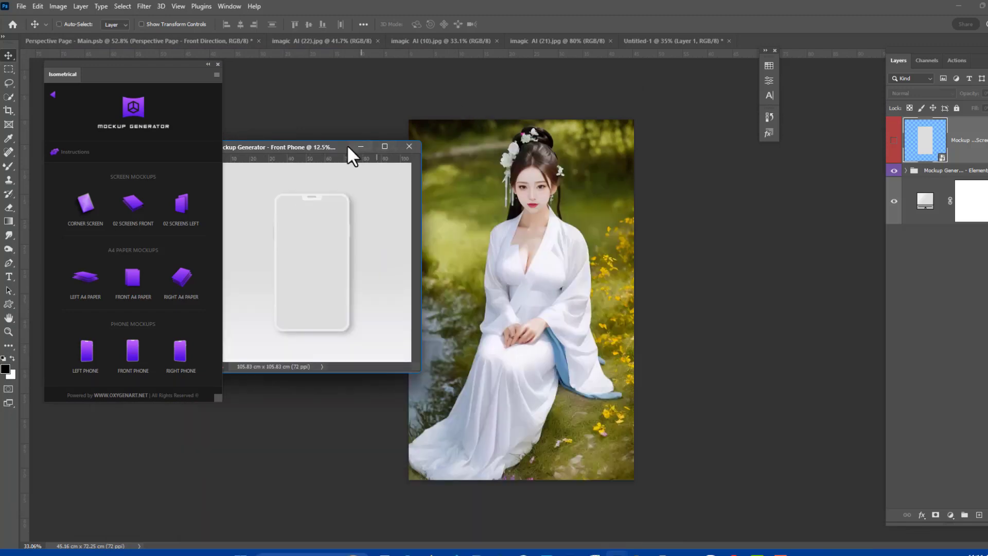
left_click(361, 147)
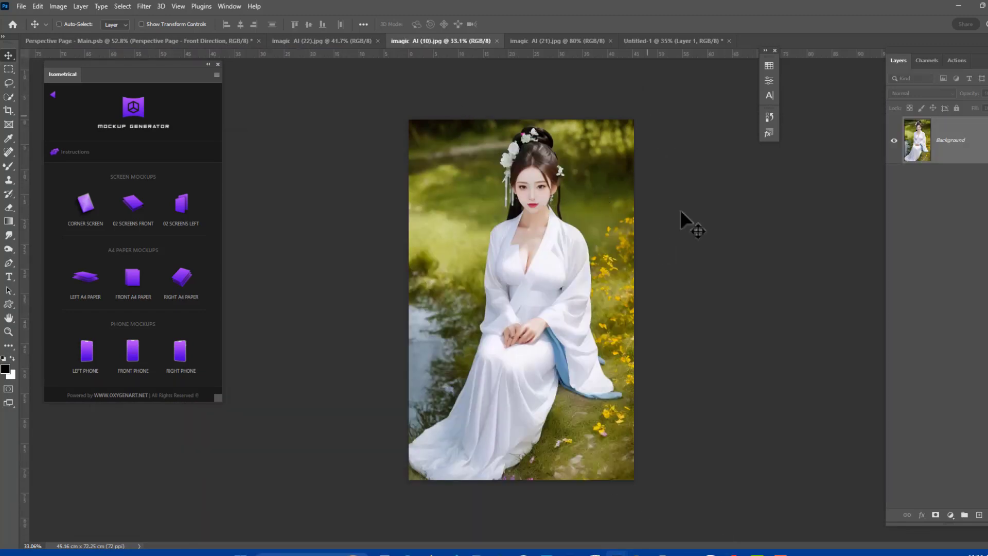
left_click(673, 507)
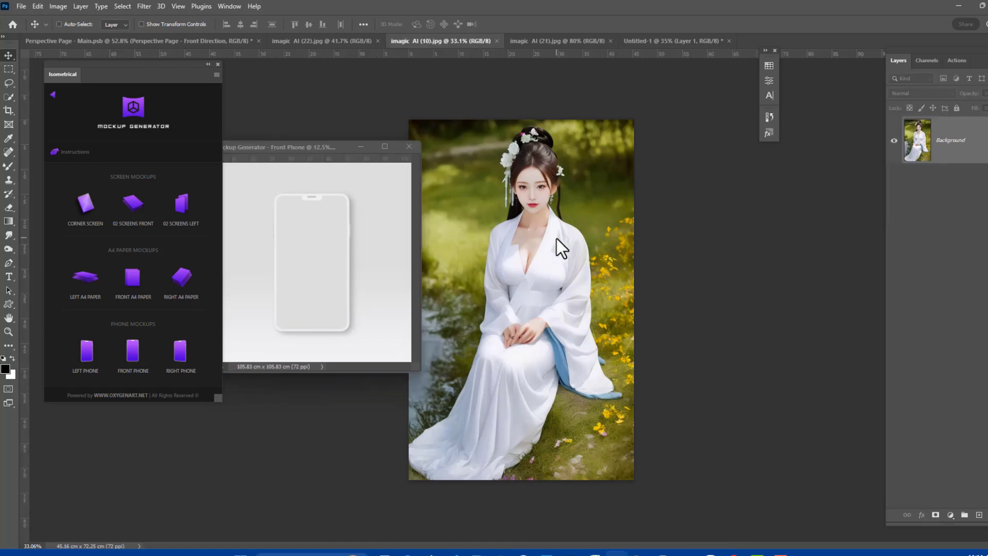
- Place the photo in the mockup, move Layer 1 into Elements, and clip it to the screen
left_click_drag(536, 268, 324, 255)
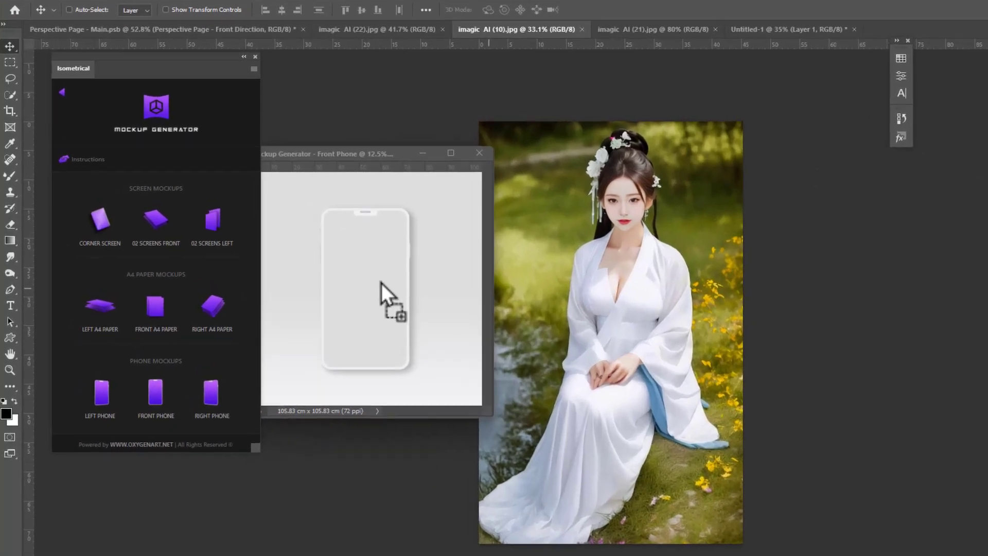
key("Return")
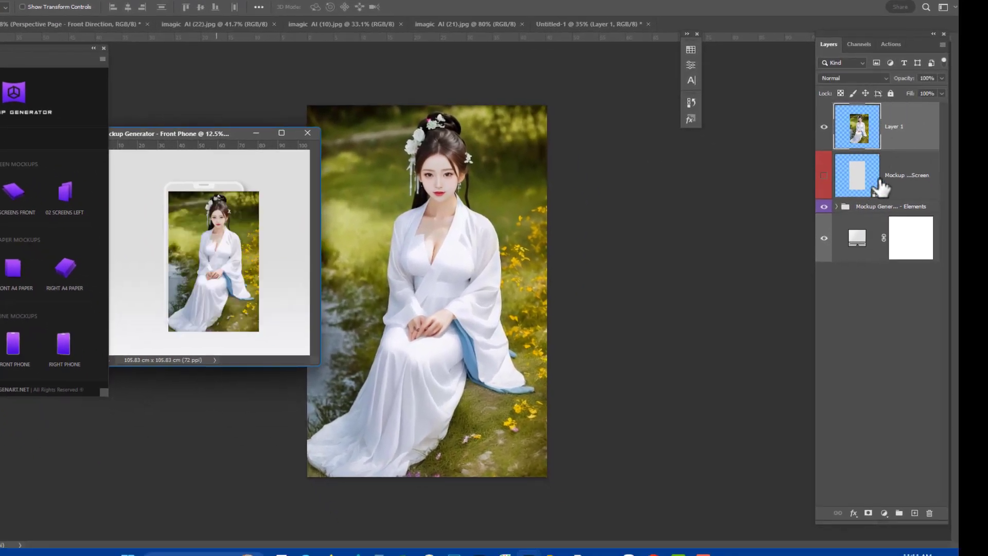
left_click(836, 207)
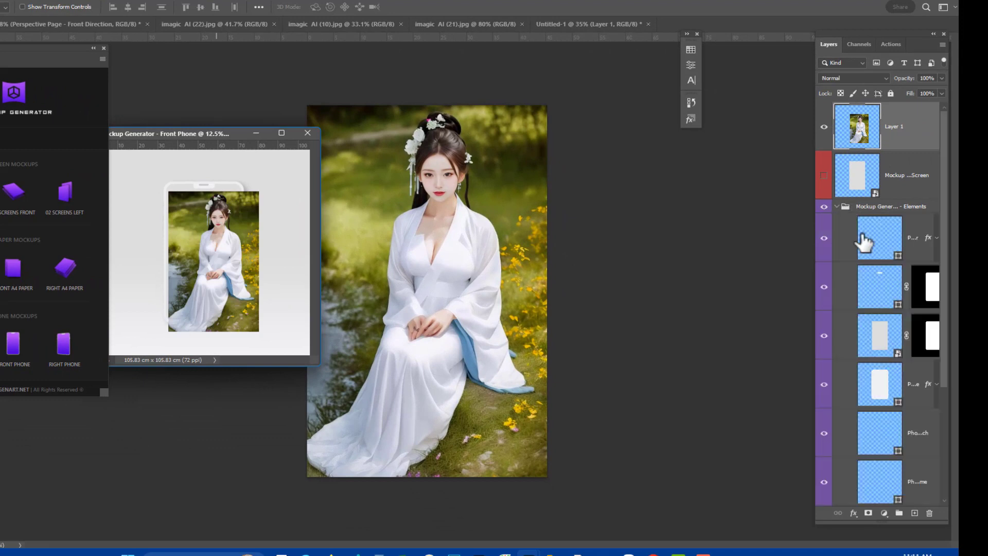
left_click_drag(900, 129, 899, 309)
left_click(900, 310, "alt")
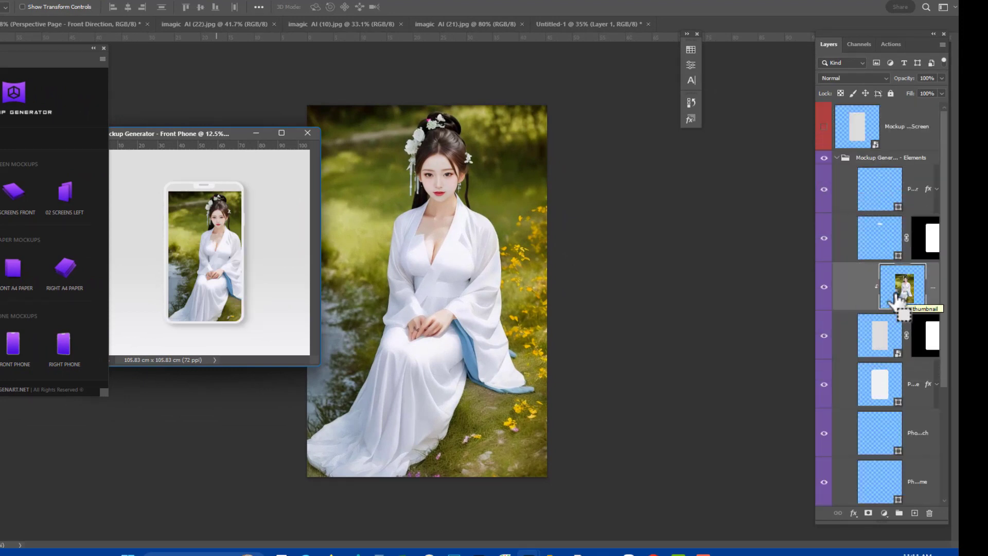
- Center the clipped photo on the phone screen and review the result
scroll(181, 211, "up", 3)
right_click(208, 216)
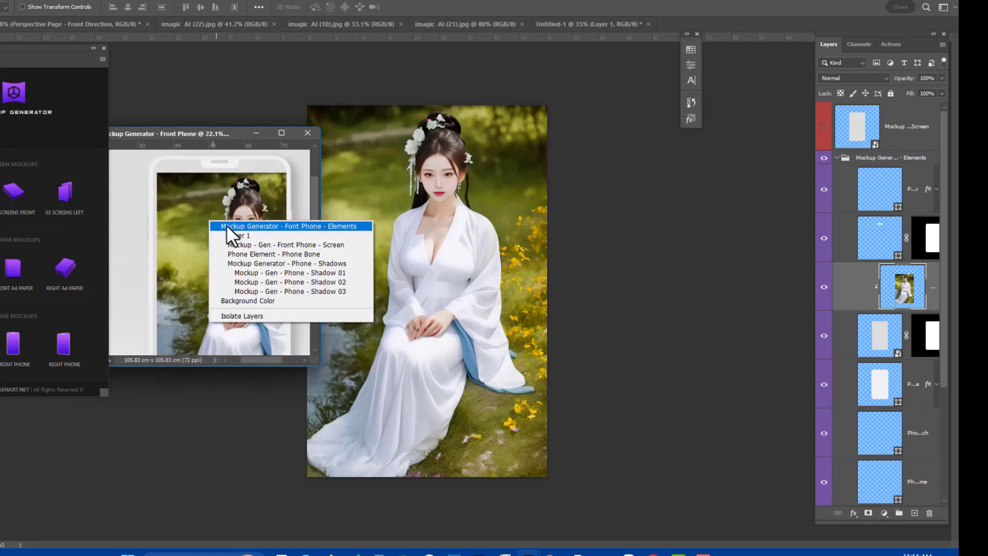
left_click(226, 226)
left_click_drag(230, 233, 229, 234)
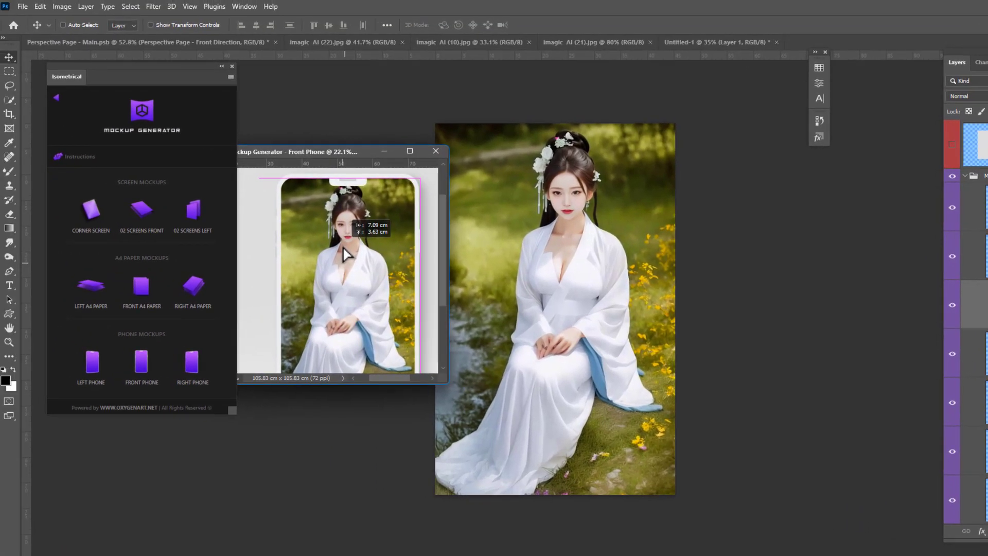
scroll(346, 252, "down", 2)
mouse_move(341, 283)
left_mouse_down()
mouse_move(449, 226)
mouse_move(566, 266)
left_mouse_up()
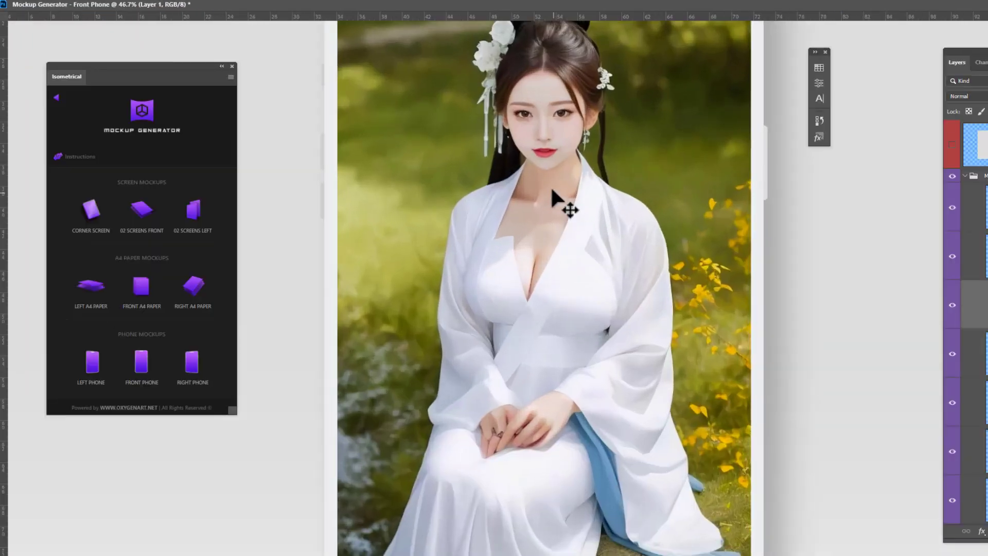
scroll(528, 269, "down", 3)
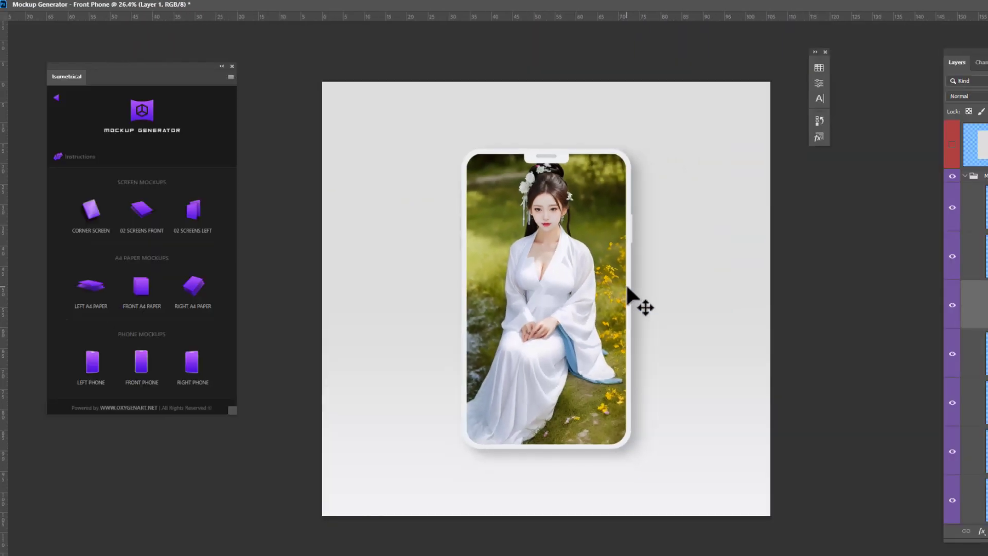
scroll(627, 286, "up", 2)
scroll(565, 337, "down", 3)
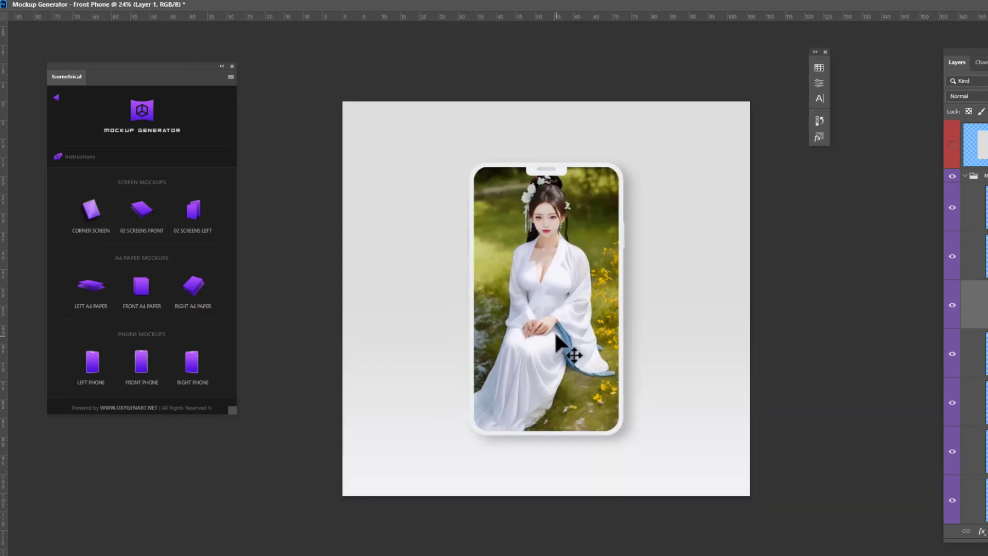
- Dock the phone mockup window and check its 3000 × 3000 px image size
left_click_drag(171, 9, 152, 2)
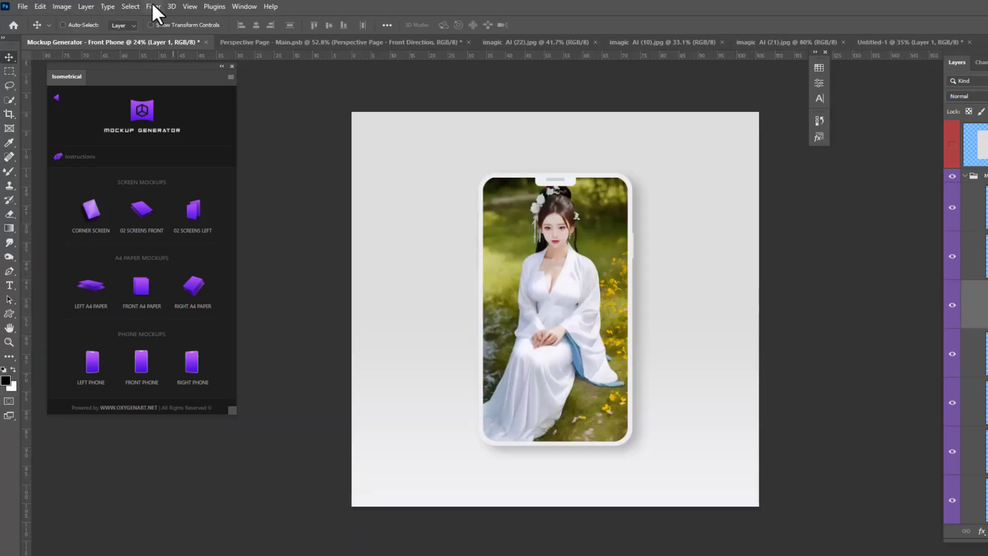
left_click(61, 6)
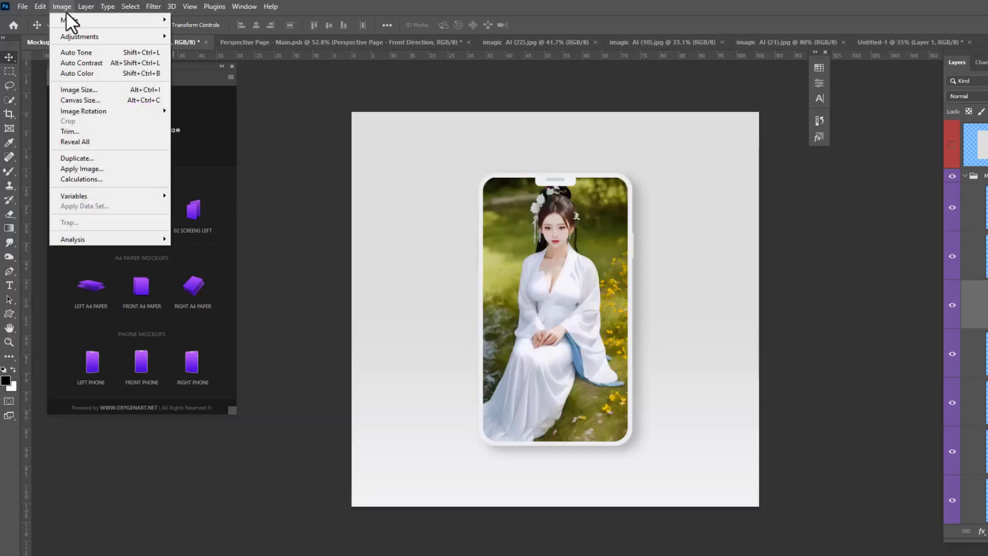
left_click(79, 93)
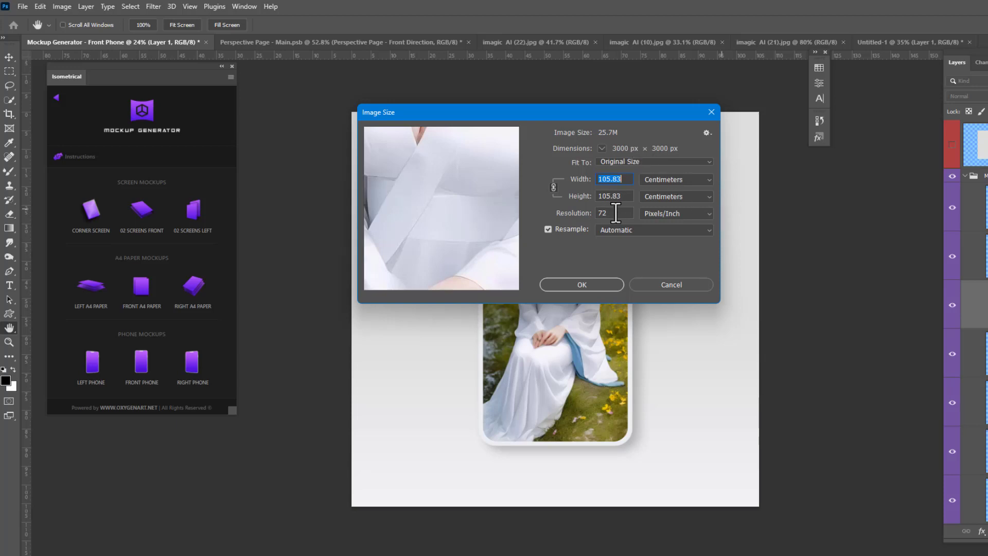
left_click(712, 112)
key("v")
- Look over the phone mockup, then switch to the imagic AI (22).jpg photo
scroll(498, 209, "up", 3)
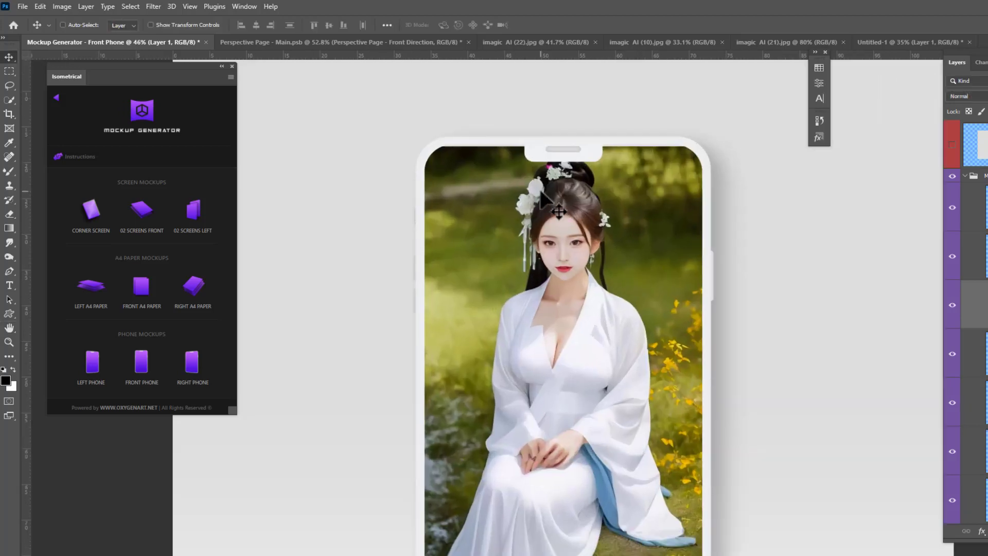
scroll(539, 290, "up", 3)
scroll(594, 353, "up", 3)
scroll(595, 353, "down", 5)
scroll(594, 352, "down", 3)
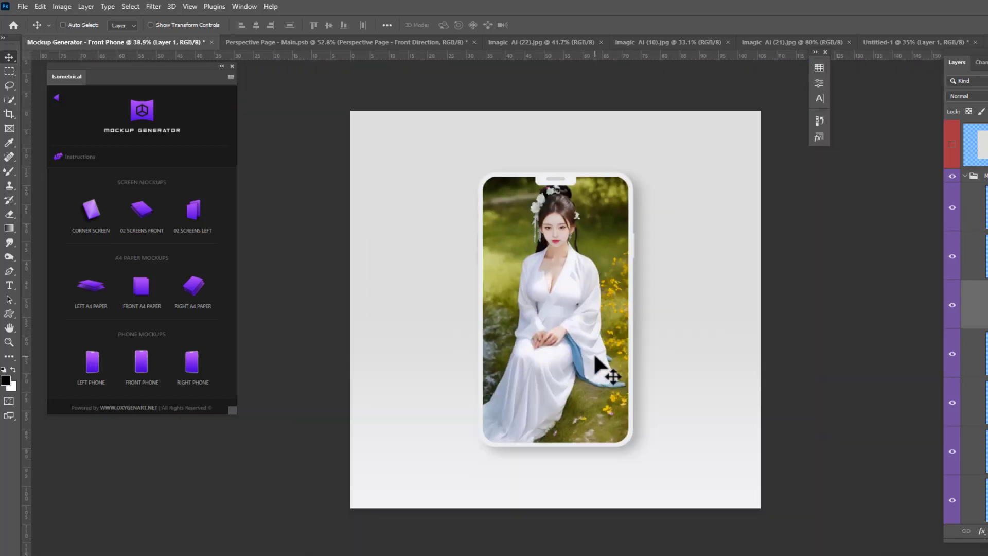
scroll(519, 296, "up", 1)
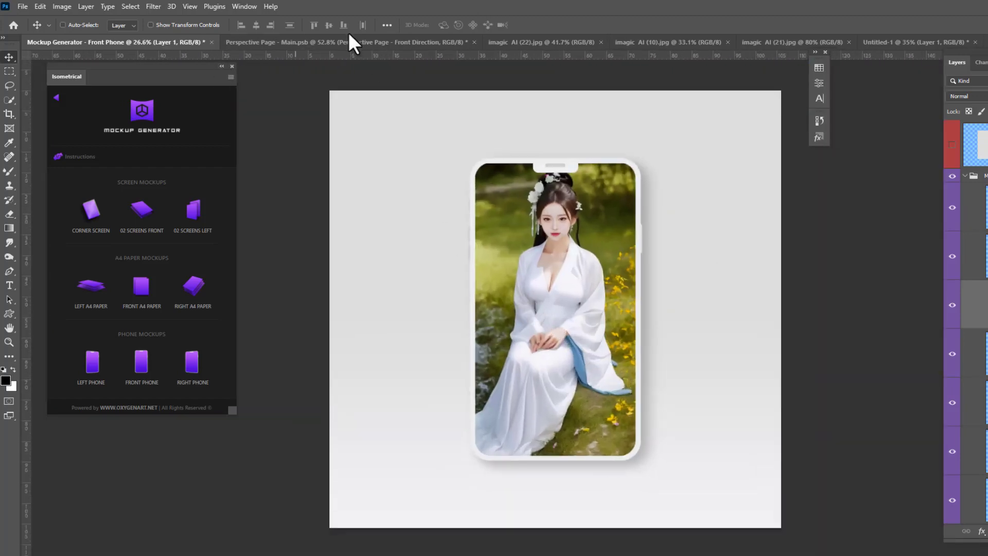
left_click(349, 40)
left_click(560, 42)
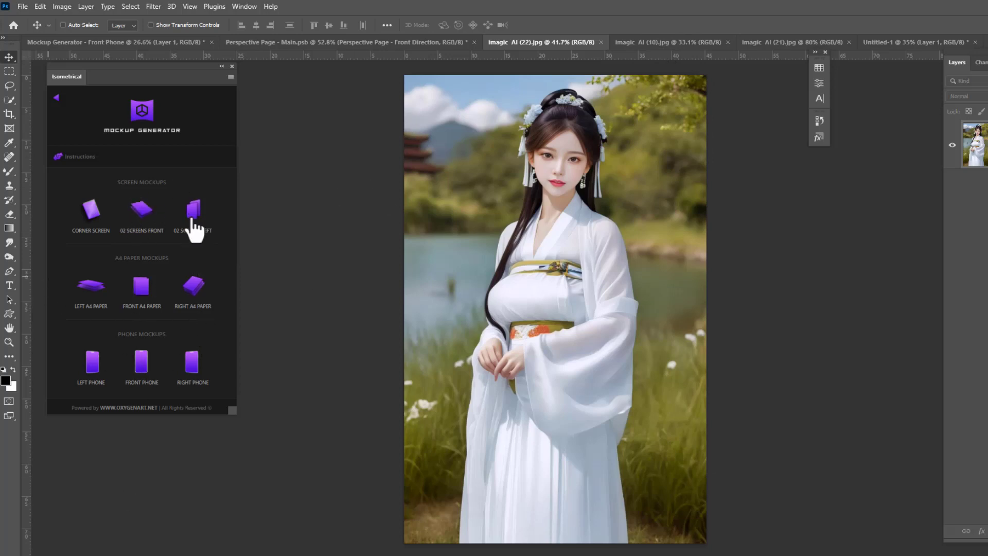
- Generate the RIGHT A4 PAPER mockup and arrange its window beside the standing-woman photo
left_click(193, 286)
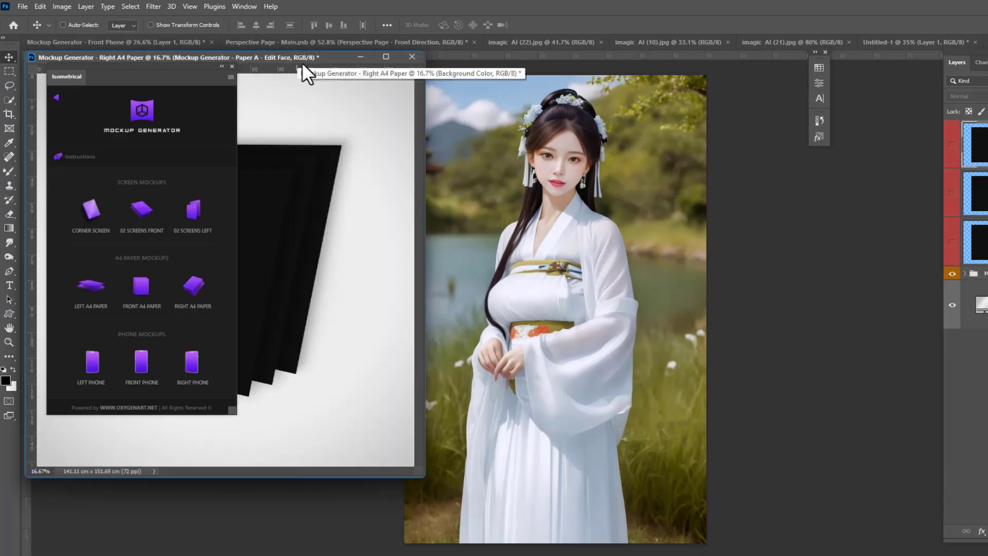
left_click_drag(300, 57, 543, 162)
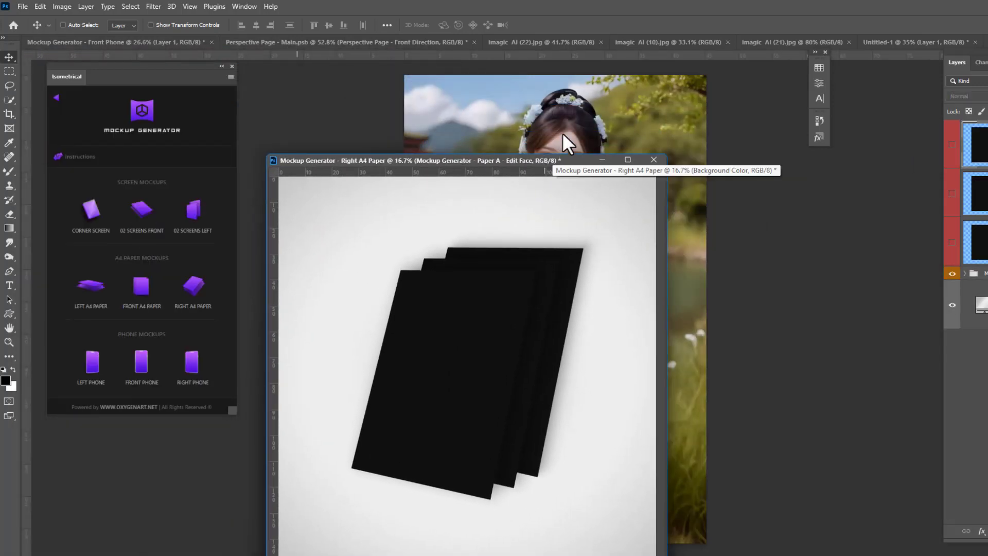
left_click(643, 229)
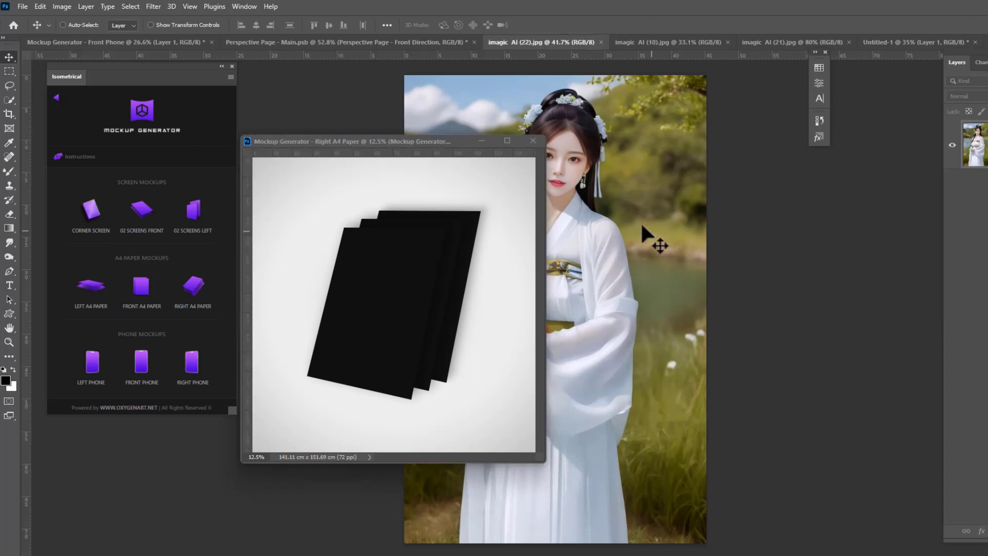
left_click(406, 283)
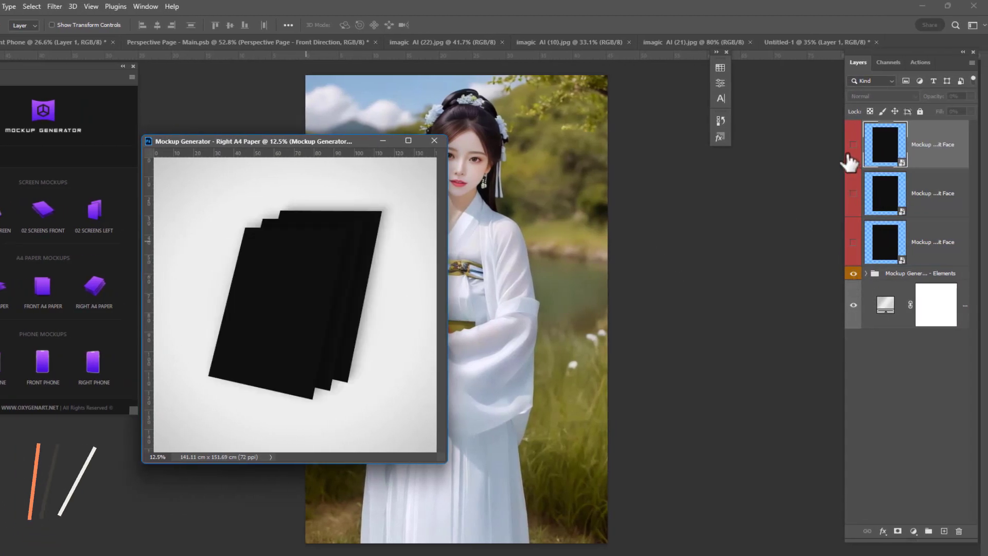
- Inspect the edit face layers and expand the Elements group to see the paper sheets
left_click_drag(854, 147, 854, 242)
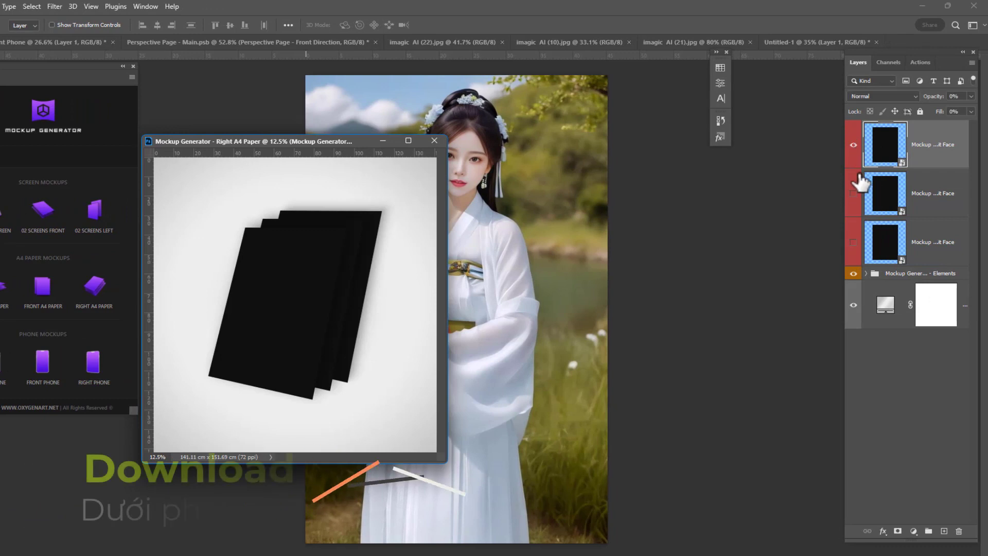
left_click(853, 146)
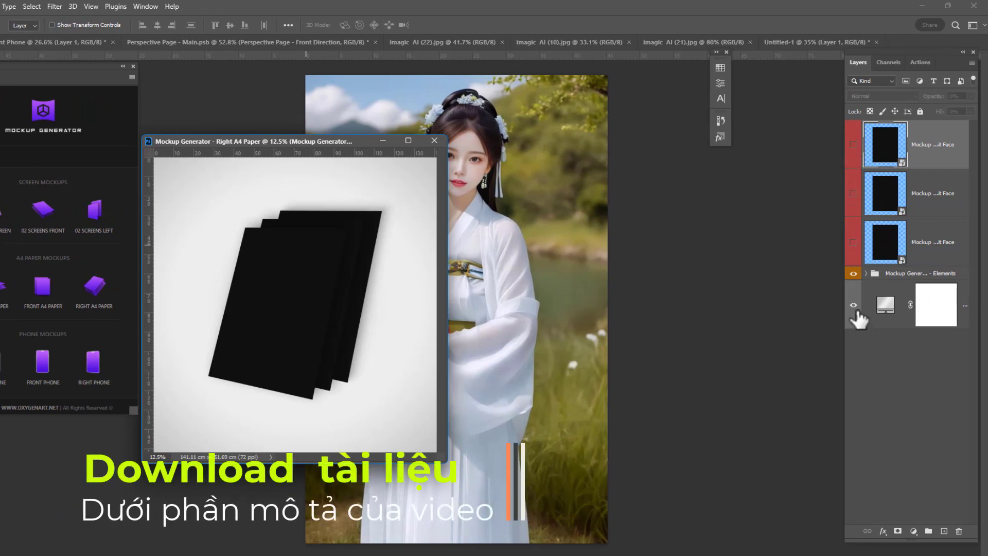
left_click(866, 273)
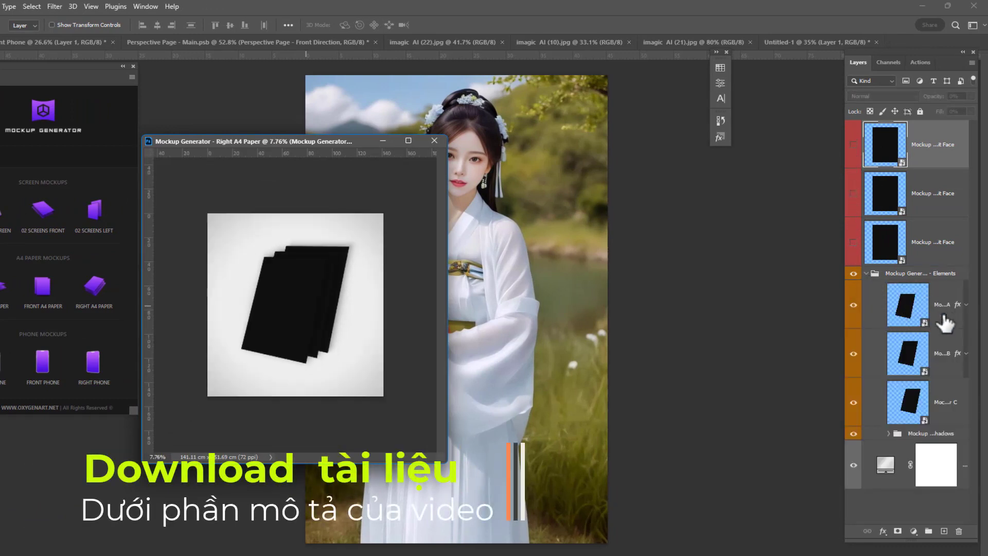
- Drag the standing-woman photo into the mockup and rotate and scale it onto the front sheet
left_click(523, 267)
mouse_move(546, 269)
left_mouse_down()
mouse_move(306, 285)
mouse_move(291, 320)
left_mouse_up()
key("ctrl+t")
mouse_move(319, 238)
left_mouse_down()
mouse_move(340, 257)
mouse_move(323, 261)
mouse_move(342, 238)
left_mouse_up()
key("Return")
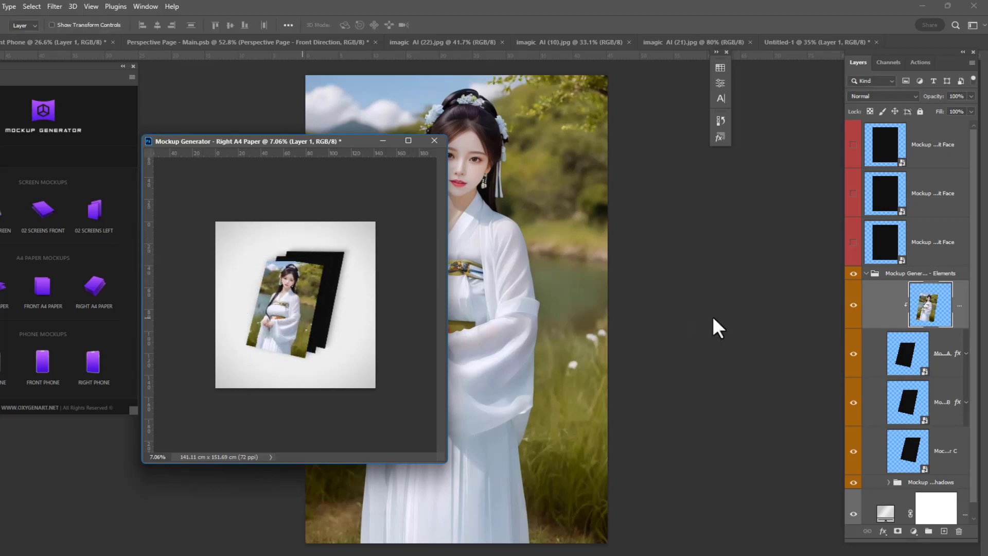
- Lower the middle and back paper sheets' opacity to 55%
left_click(947, 368)
left_click(941, 414)
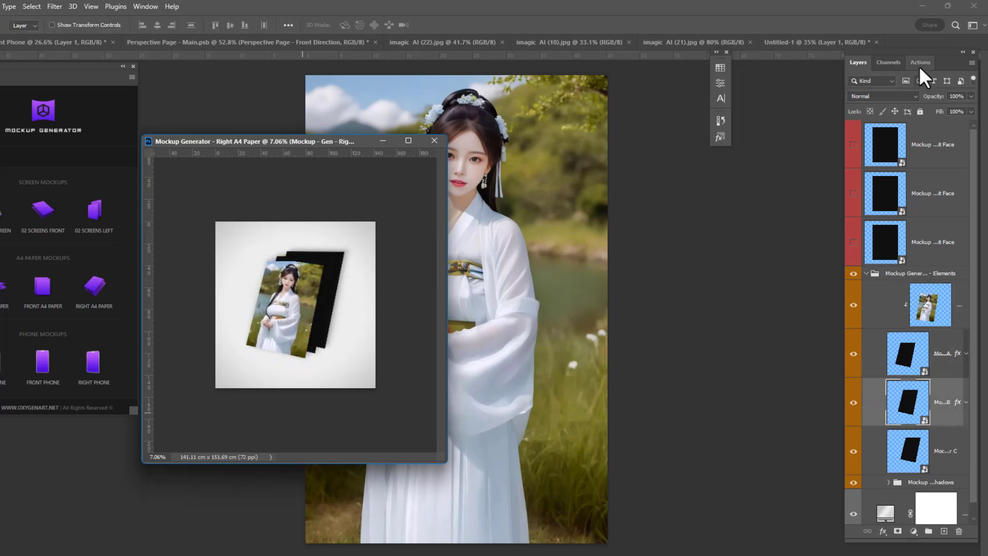
left_click(970, 96)
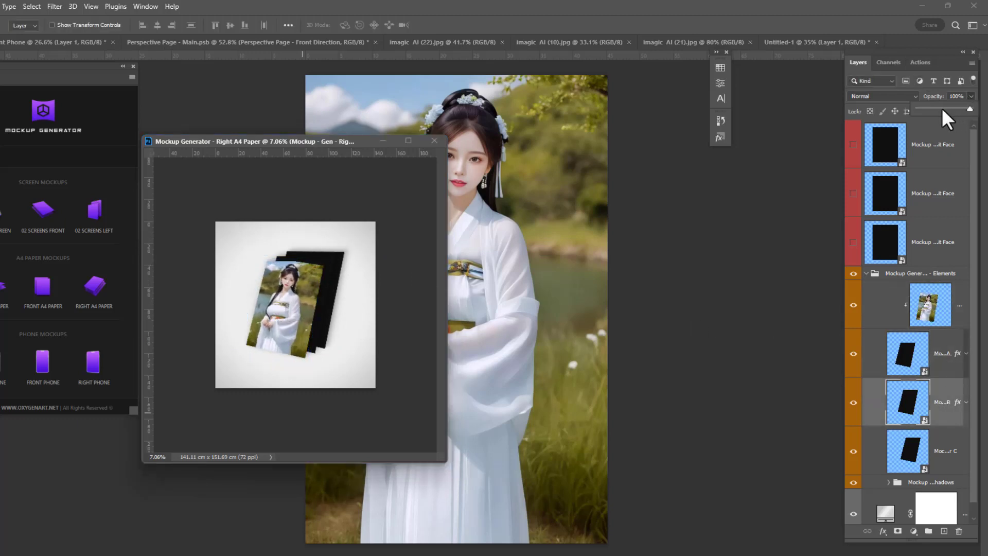
left_click(948, 353)
left_click(937, 403)
left_click(937, 450)
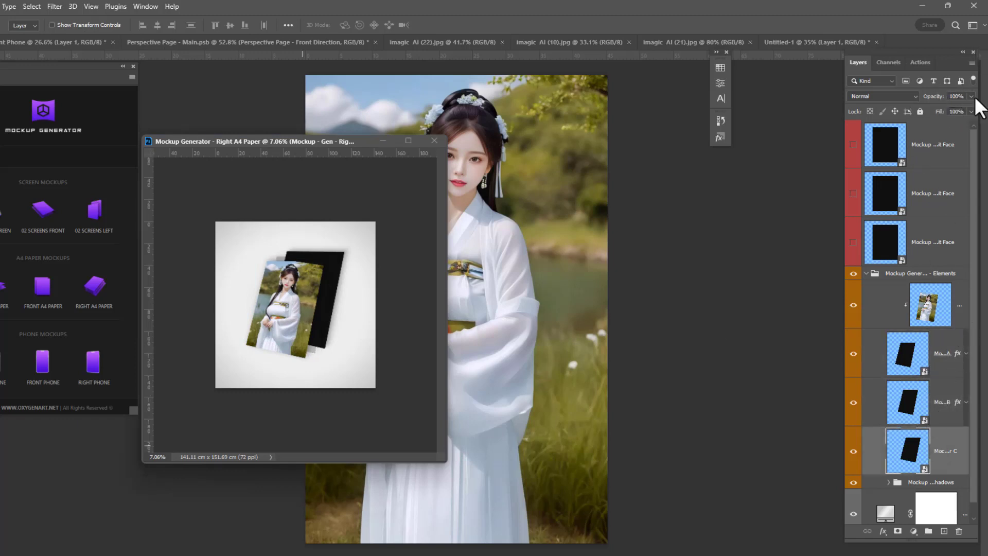
scroll(339, 273, "up", 2)
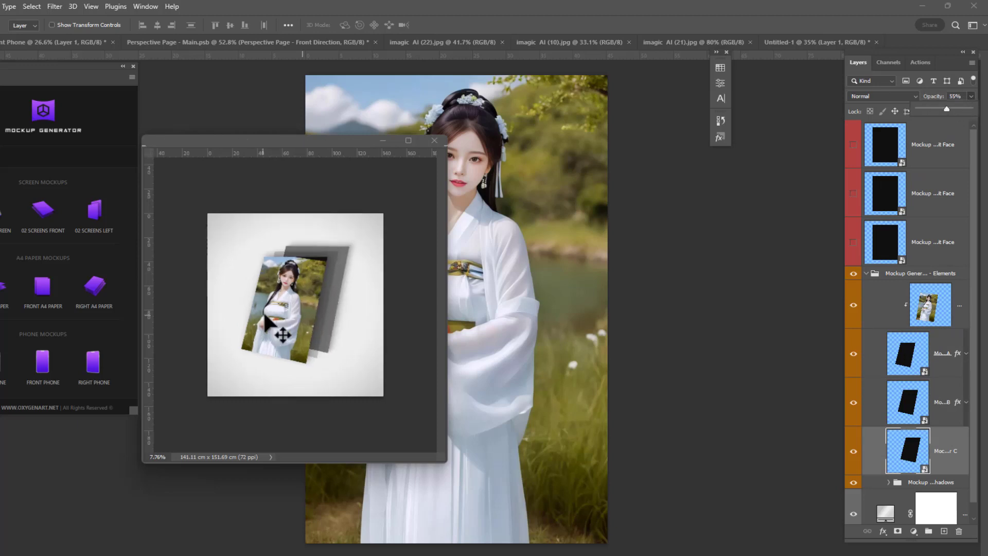
scroll(340, 273, "up", 3)
scroll(337, 265, "down", 2)
scroll(968, 288, "down", 1)
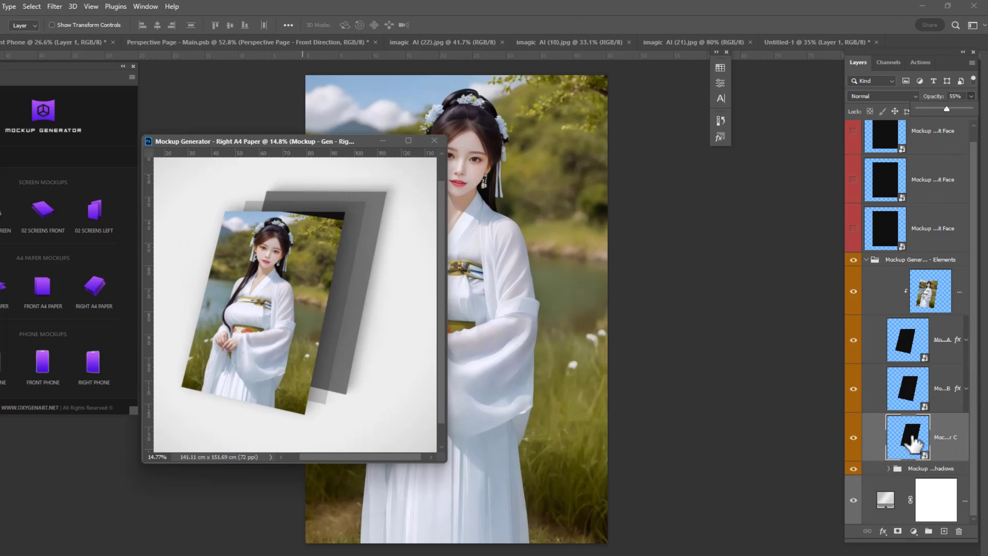
left_click(952, 498)
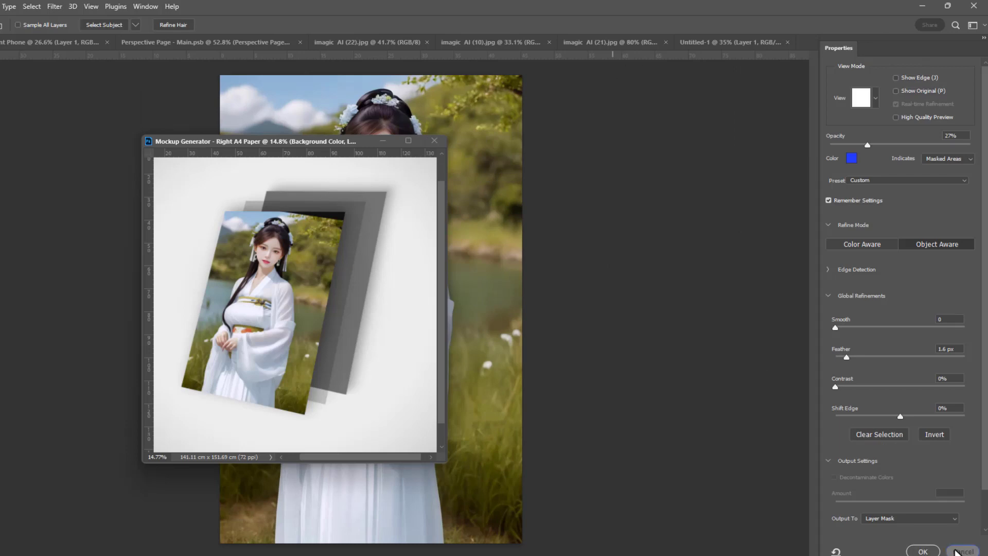
- Cancel Select and Mask, then set the background gradient fill to Blues > Blue_03
left_click(956, 549)
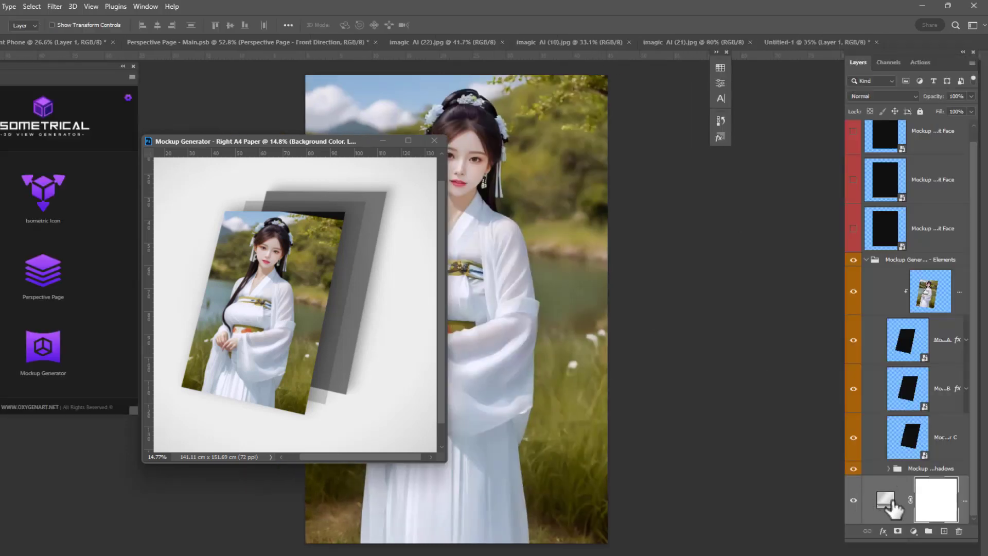
left_click(904, 438)
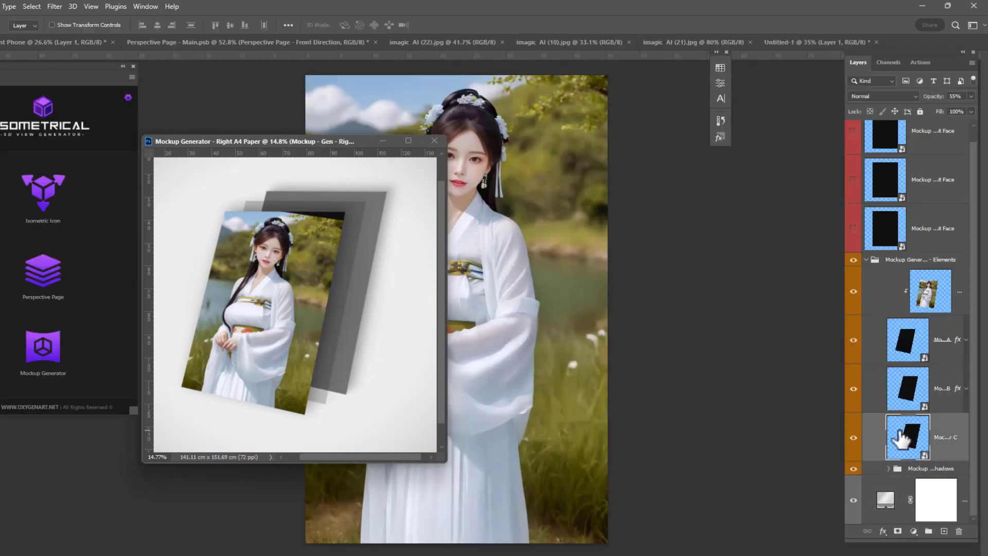
double_click(885, 500)
left_click(413, 145)
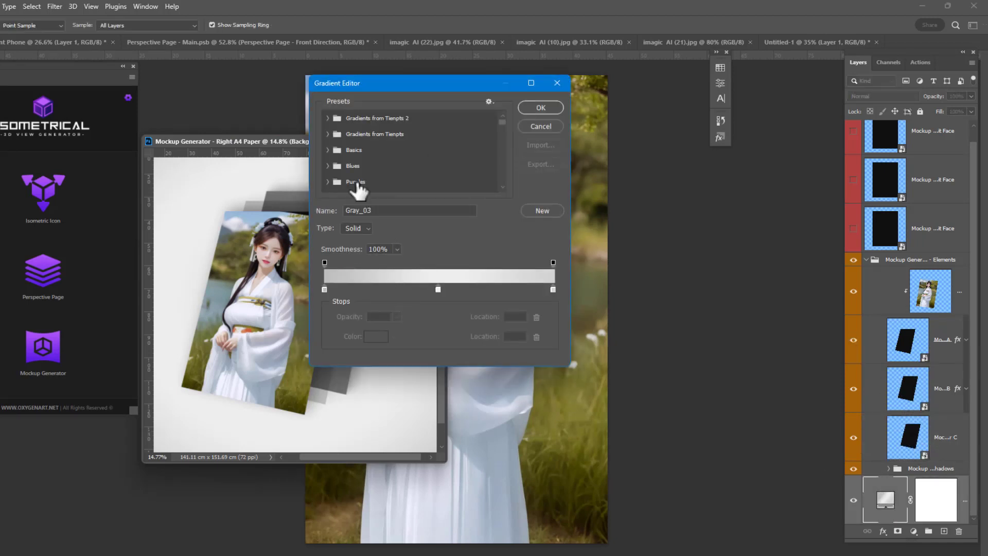
left_click(326, 149)
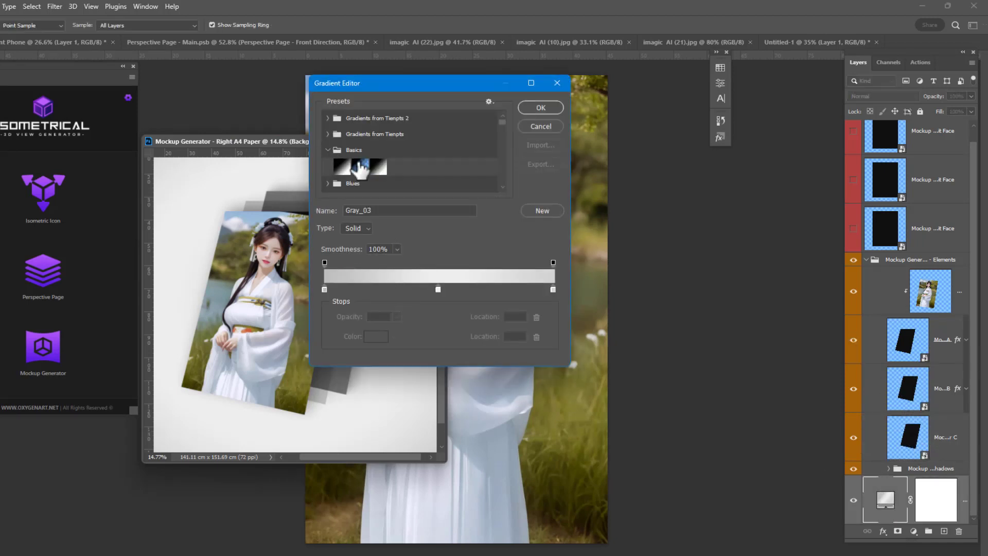
left_click(329, 118)
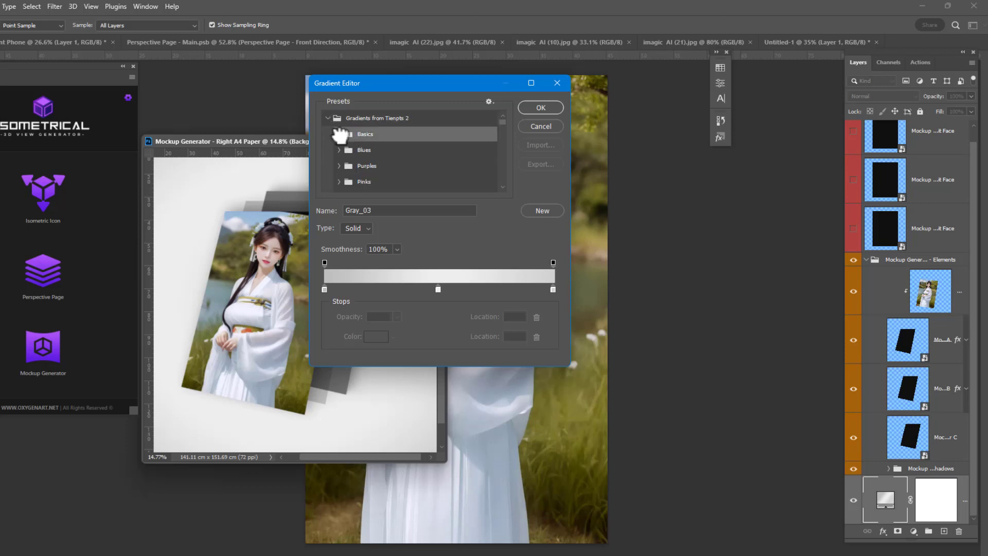
left_click(339, 134)
left_click(376, 172)
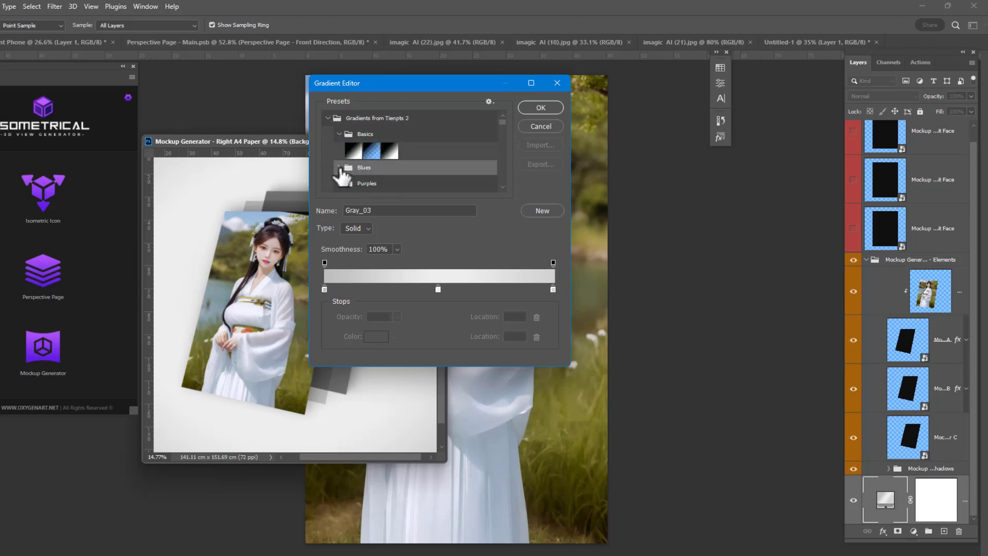
left_click(339, 167)
left_click(389, 175)
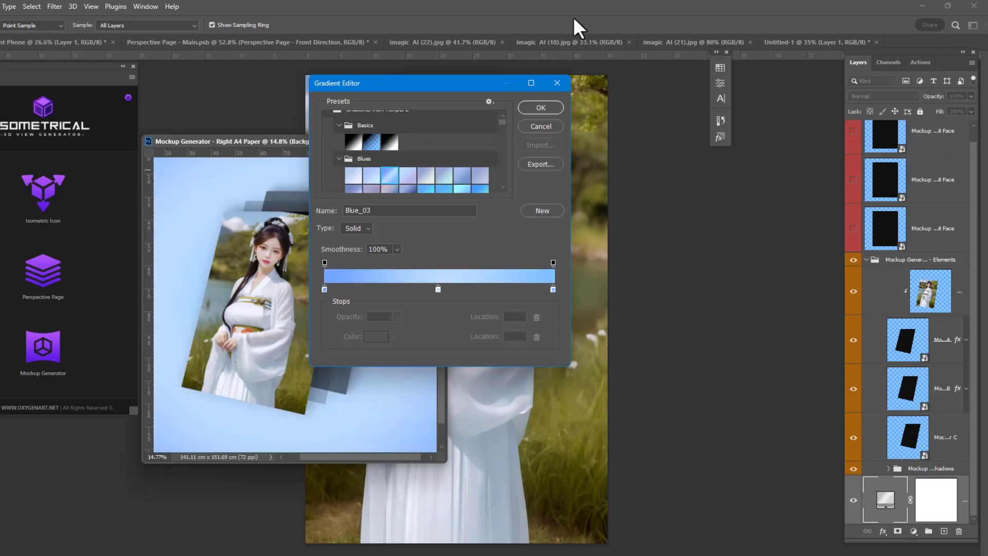
left_click(537, 108)
left_click(526, 149)
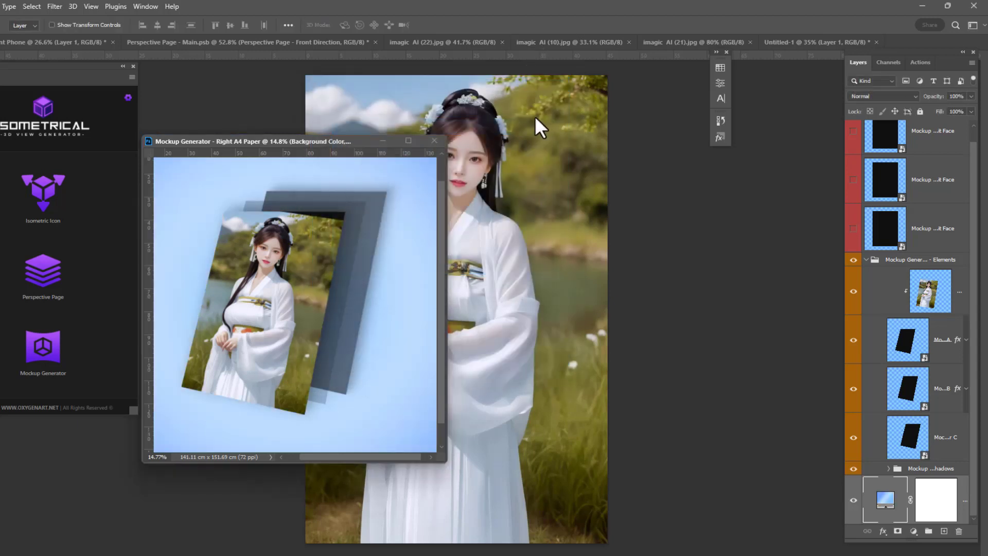
- Move the blue A4 paper mockup window right and switch Isometrical to the Perspective Page tool
left_click_drag(337, 135, 490, 136)
left_click(38, 361)
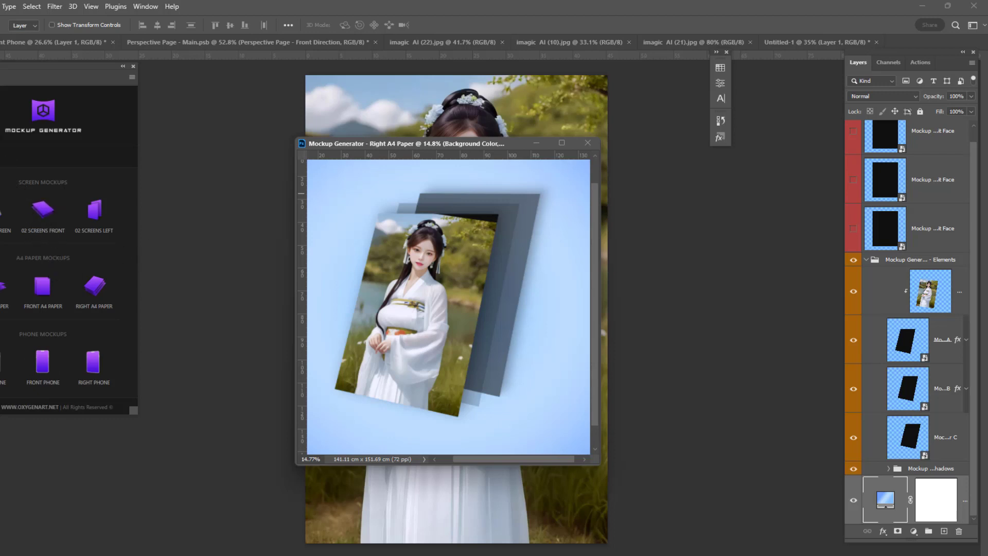
left_click(45, 270)
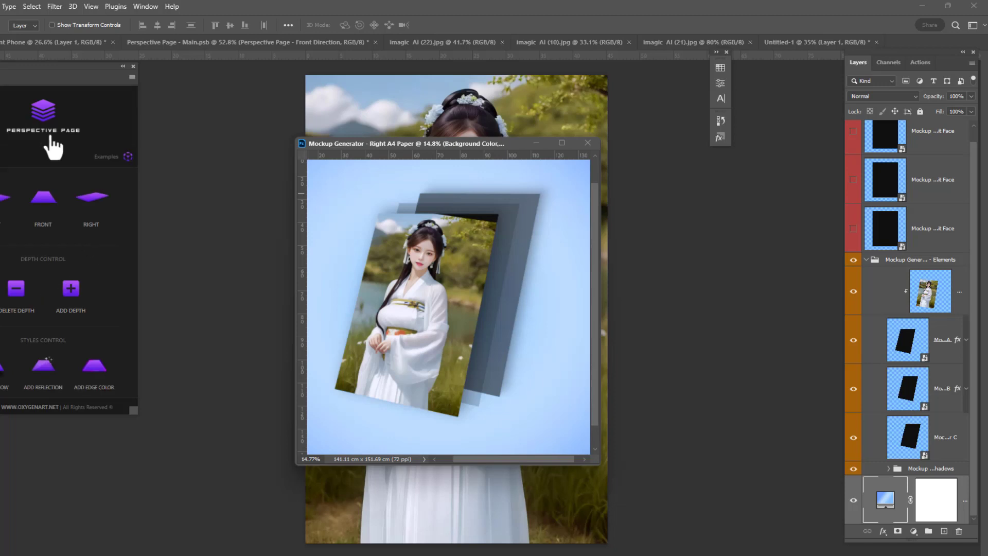